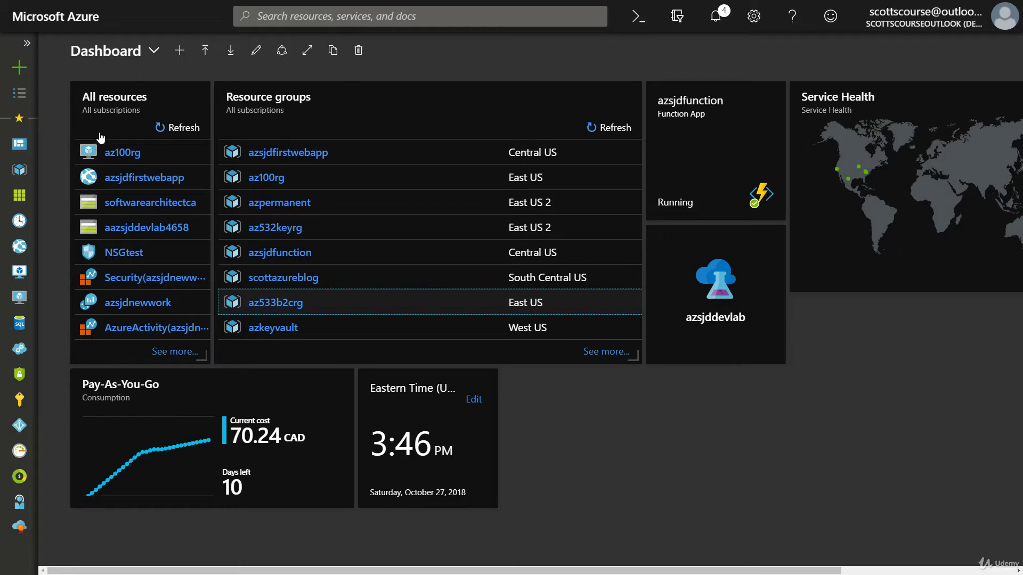
# - Check the list of all resources, and open the Microsoft.WebSite49c85137-8a18 deployment from the azsjdfirstwebapp resource group's deployment history
pyautogui.click(19, 196)
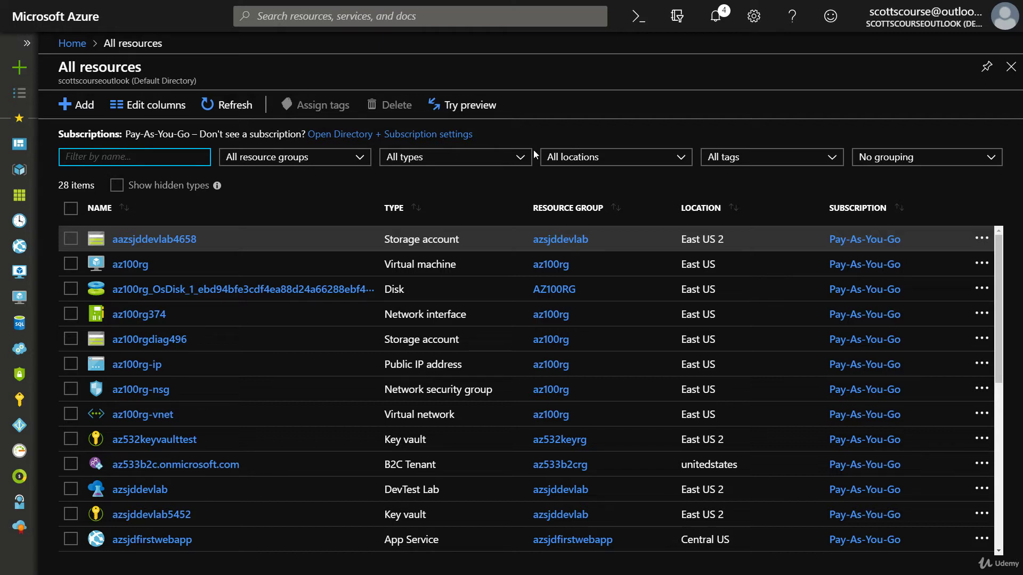
pyautogui.click(1010, 67)
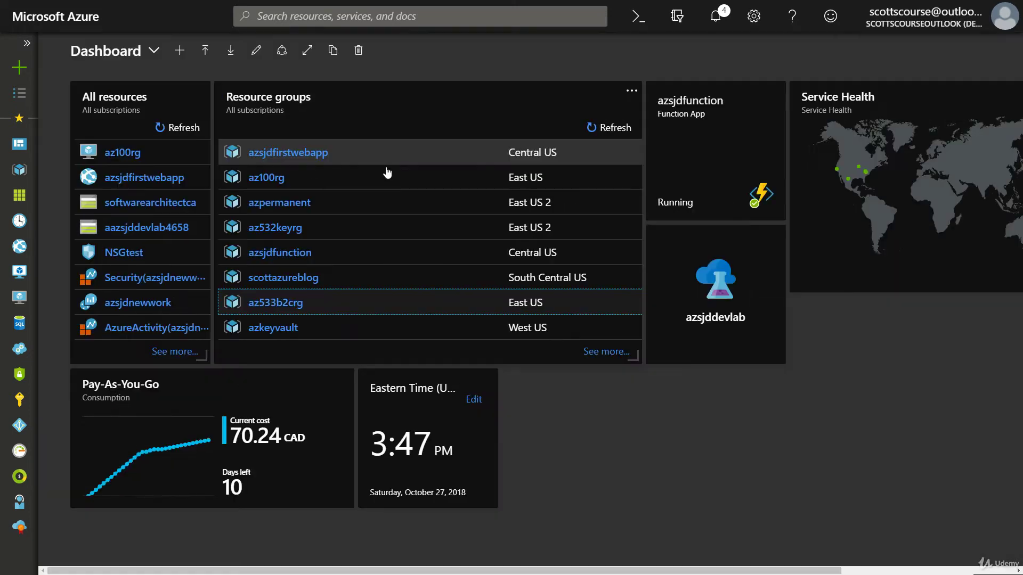
pyautogui.click(271, 155)
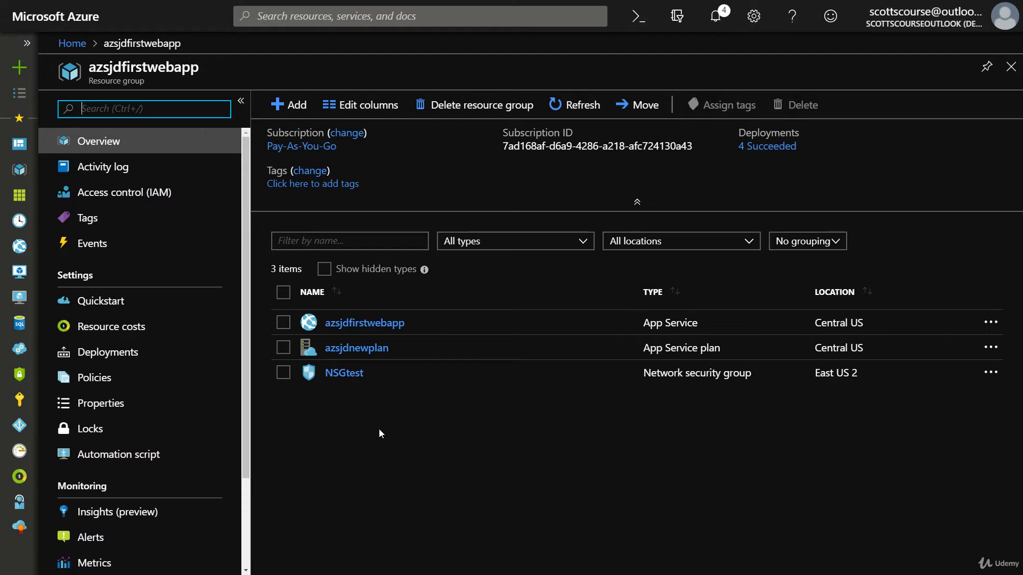
pyautogui.click(766, 150)
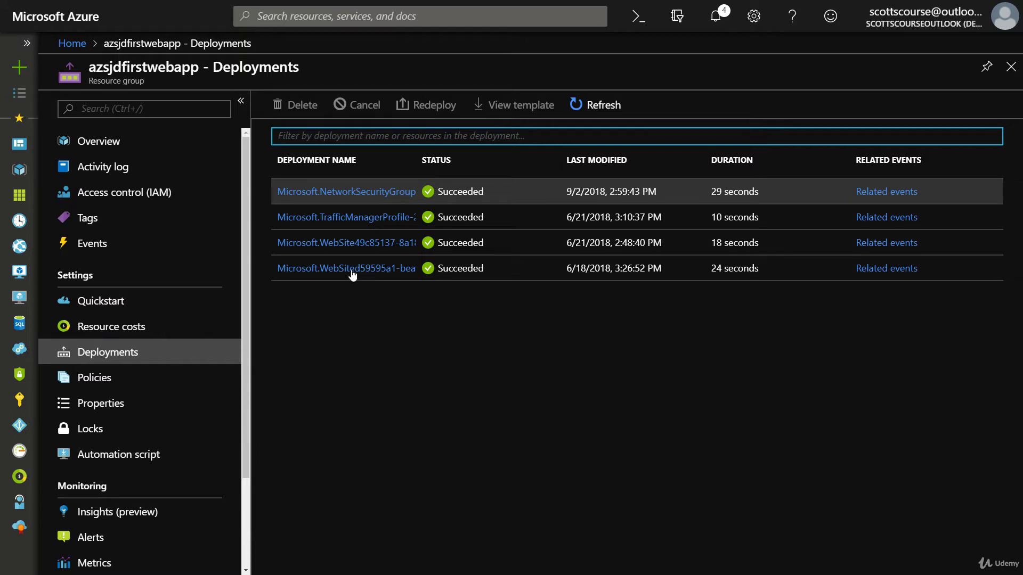
pyautogui.click(344, 252)
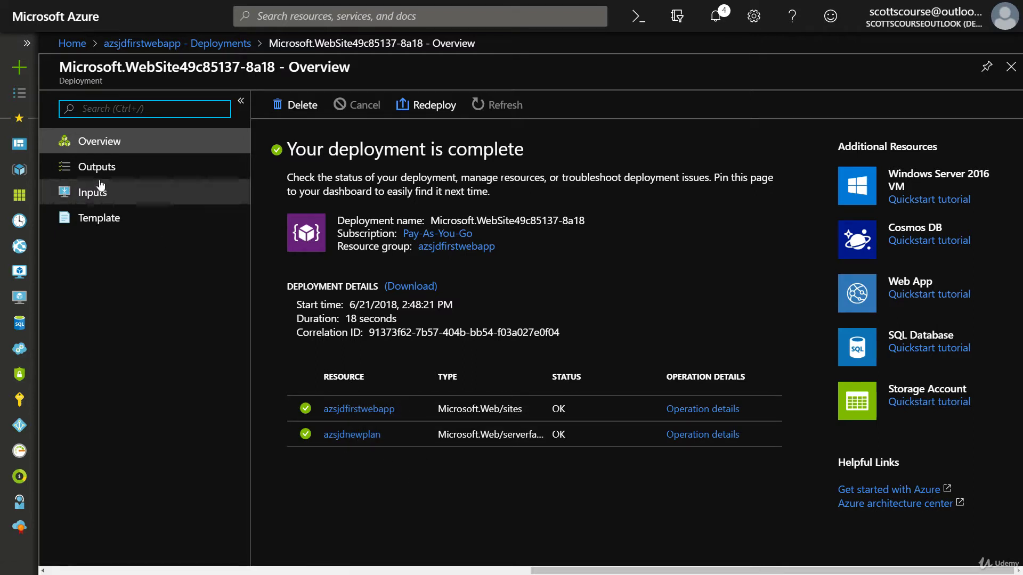
# - Examine the deployment's template JSON from its parameters through its resource definitions
pyautogui.click(105, 219)
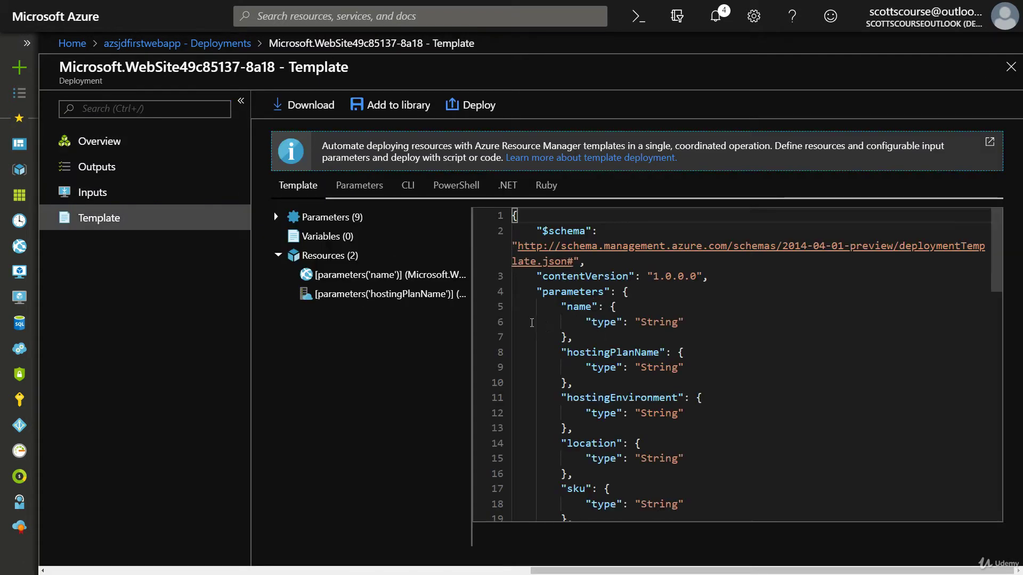
pyautogui.click(70, 142)
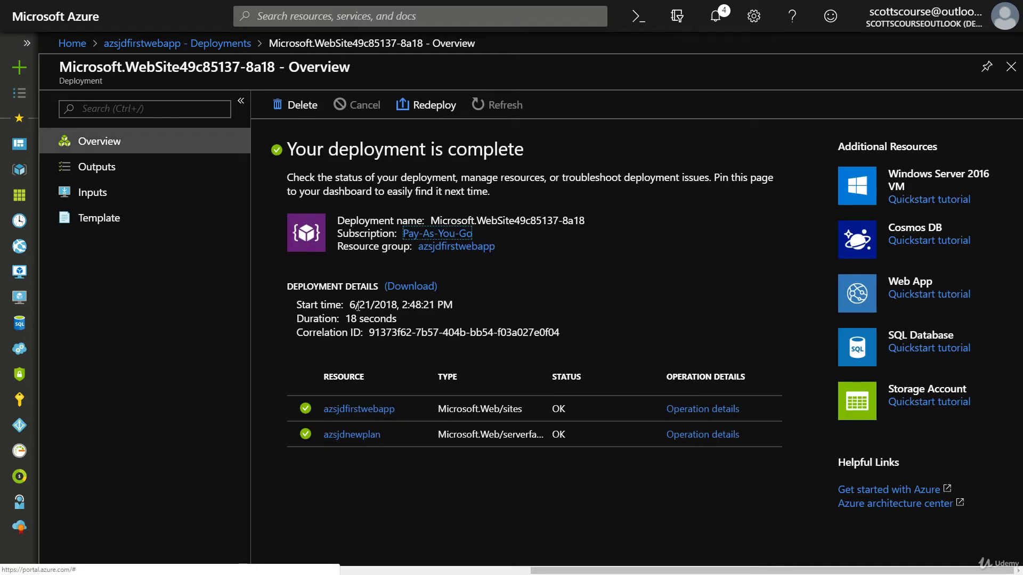
pyautogui.click(116, 218)
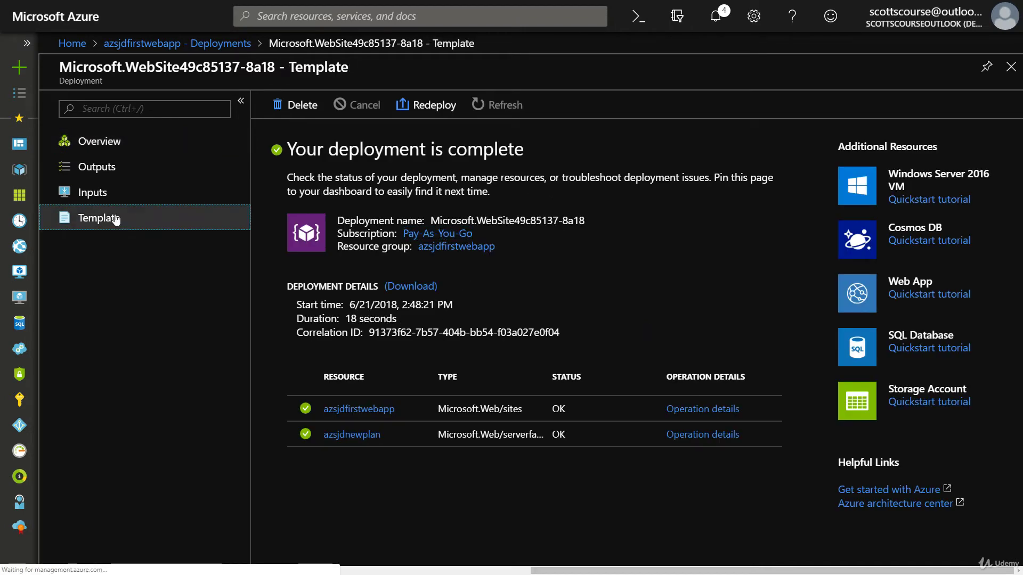
pyautogui.scroll(-1, 784, 359)
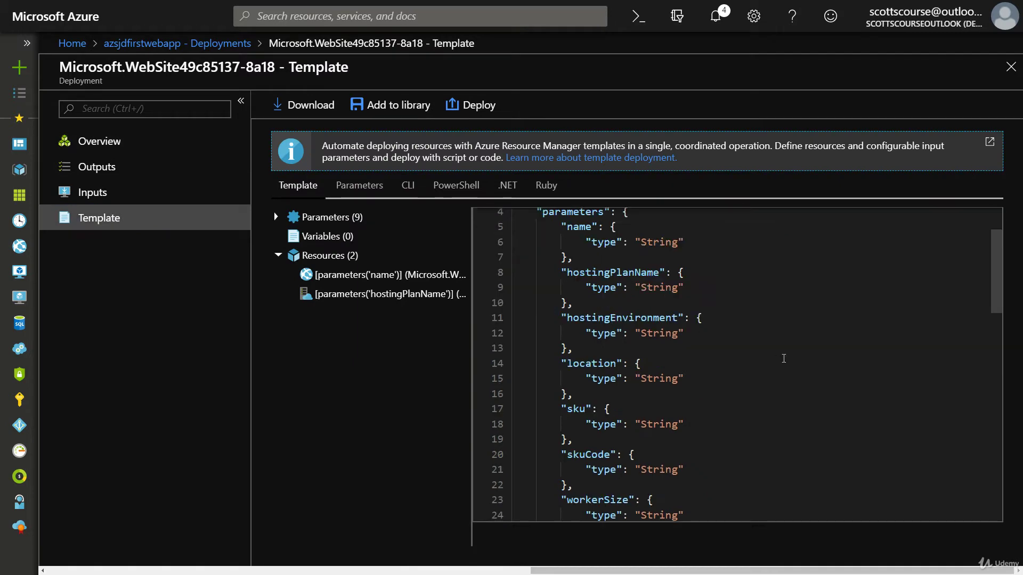
pyautogui.scroll(-10, 783, 359)
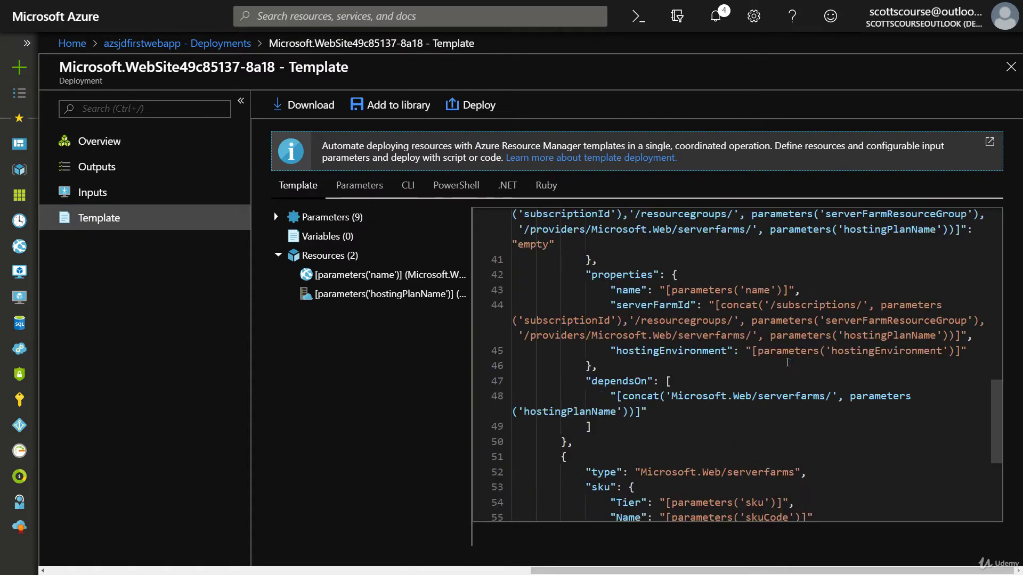
pyautogui.scroll(-3, 787, 362)
# - Compare the deployment's parameters file with the parameter declarations in its template
pyautogui.click(351, 188)
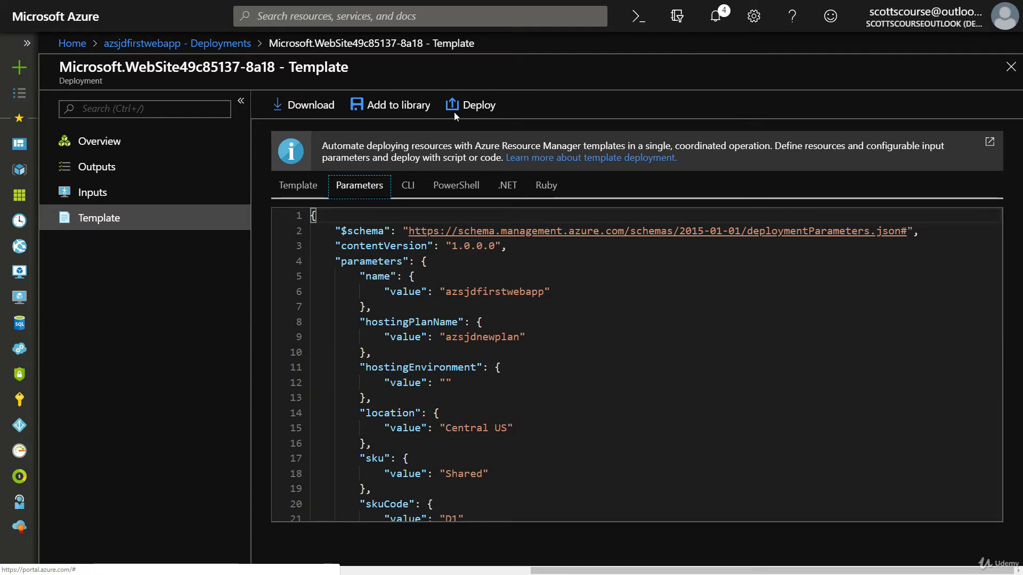
pyautogui.click(297, 183)
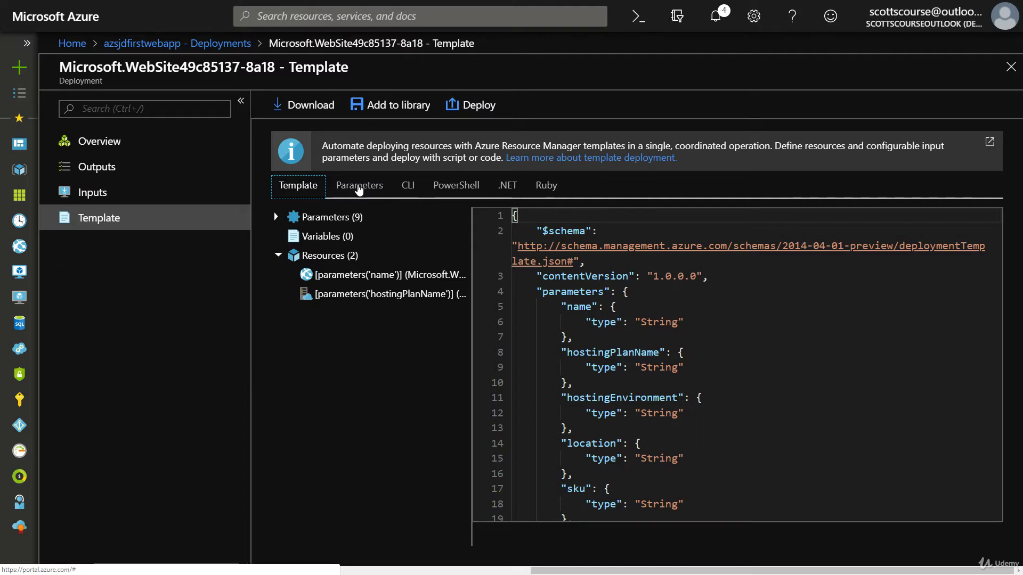
pyautogui.click(359, 188)
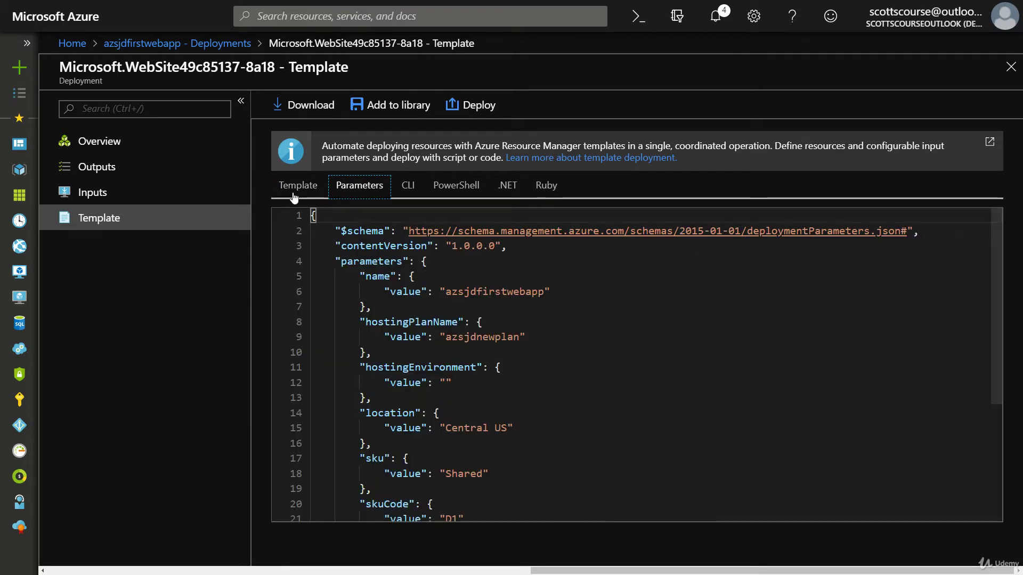
pyautogui.doubleClick(372, 262)
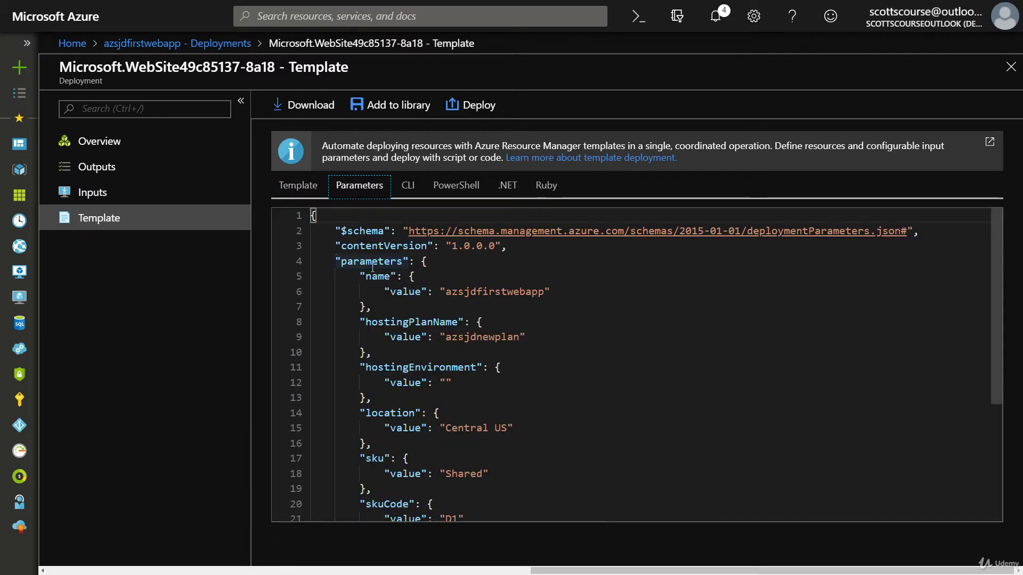
pyautogui.click(296, 185)
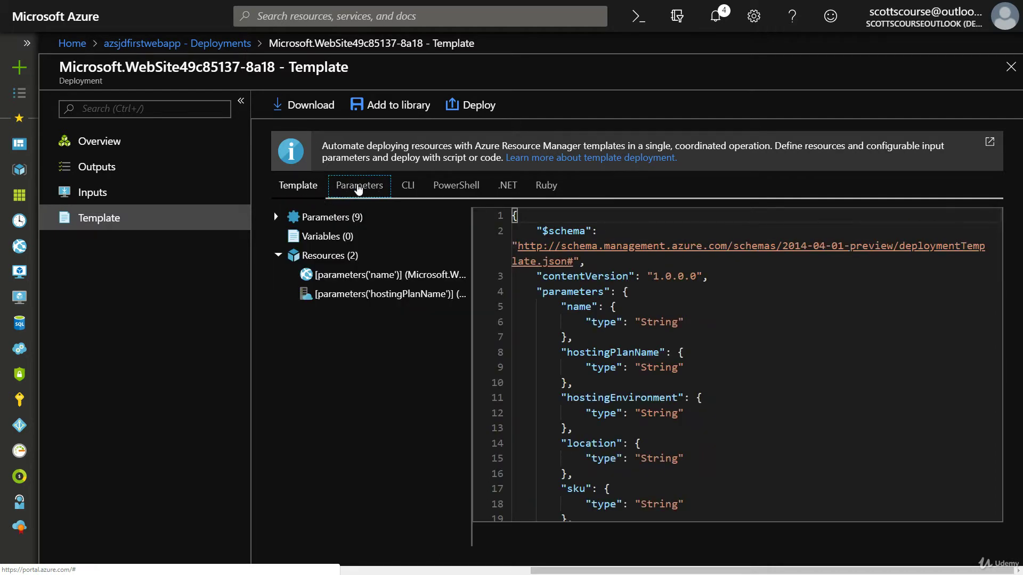
pyautogui.click(359, 187)
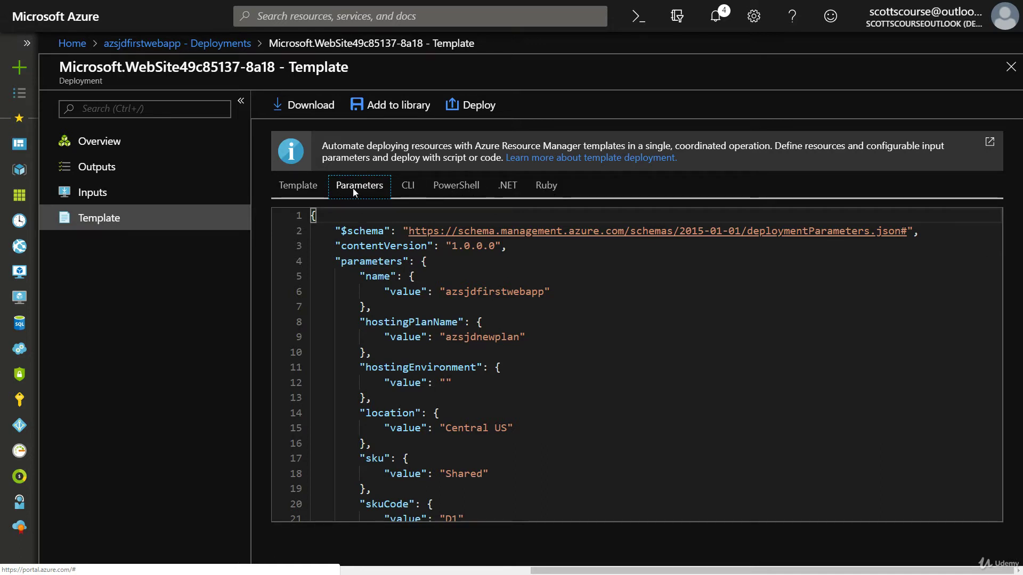
# - Review the PowerShell script for deploying the template, including its parameters and script body
pyautogui.click(453, 190)
pyautogui.scroll(-5, 503, 260)
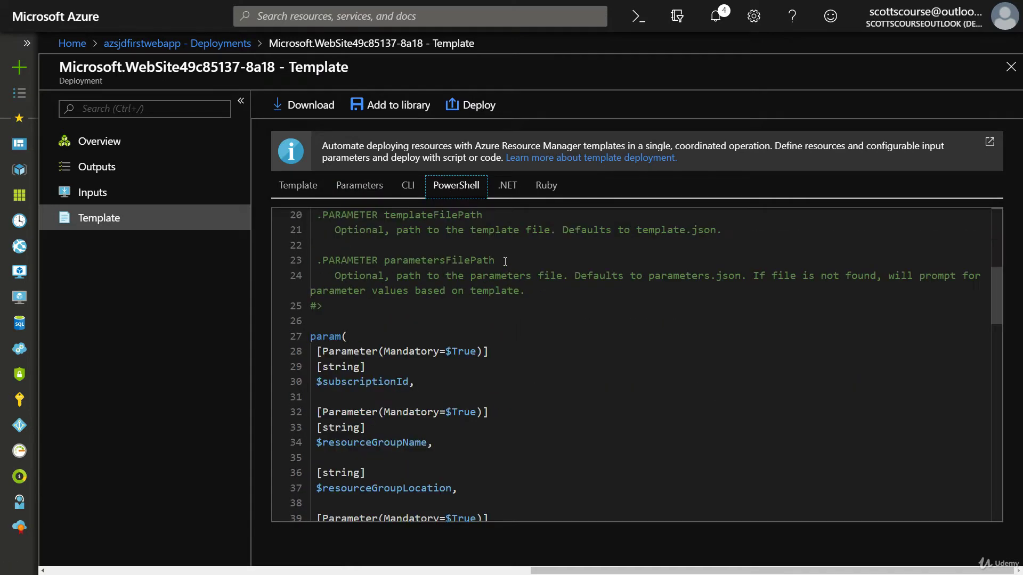
pyautogui.scroll(-8, 505, 261)
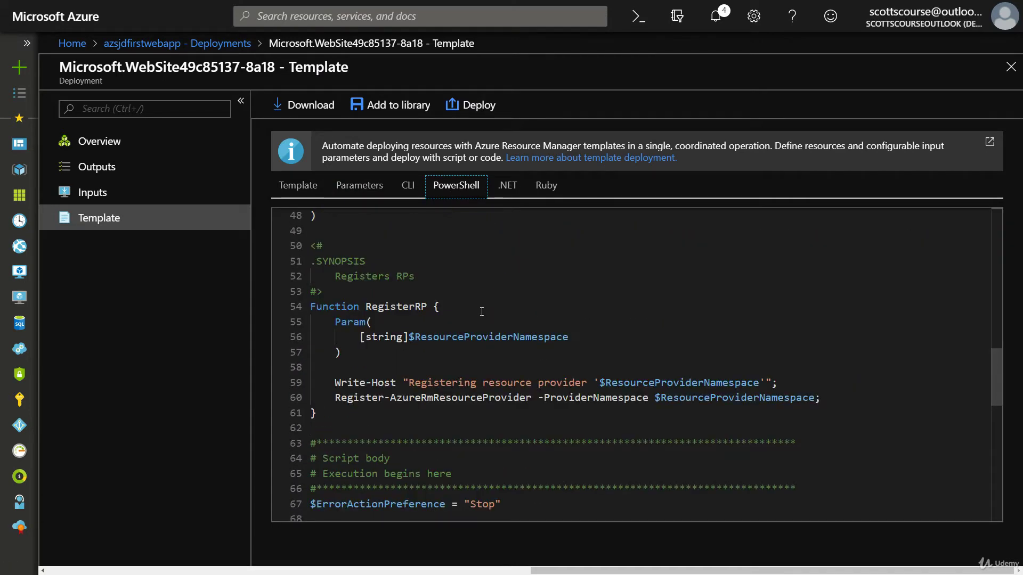
pyautogui.scroll(2, 481, 312)
pyautogui.scroll(-8, 479, 312)
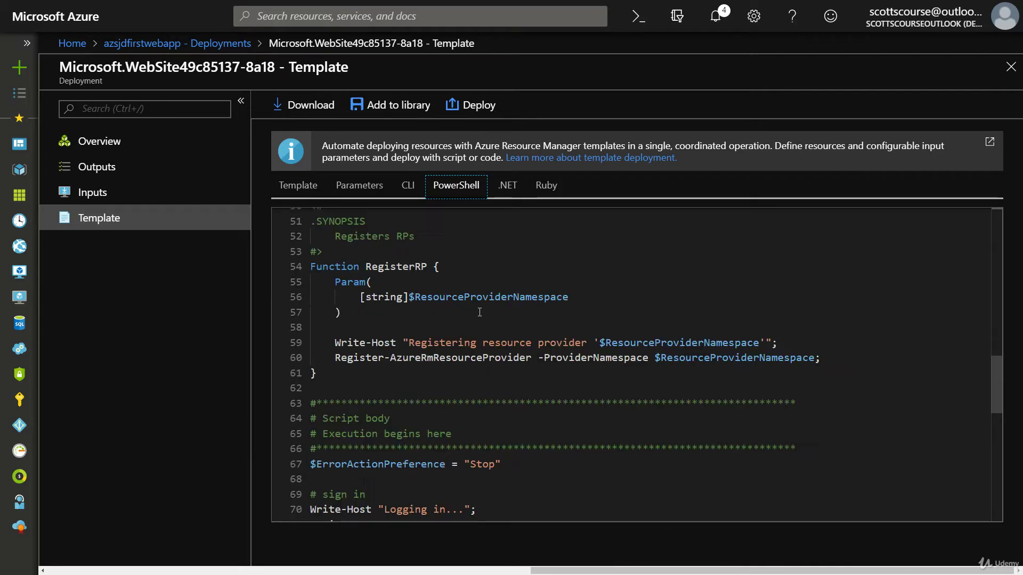
pyautogui.scroll(-3, 571, 314)
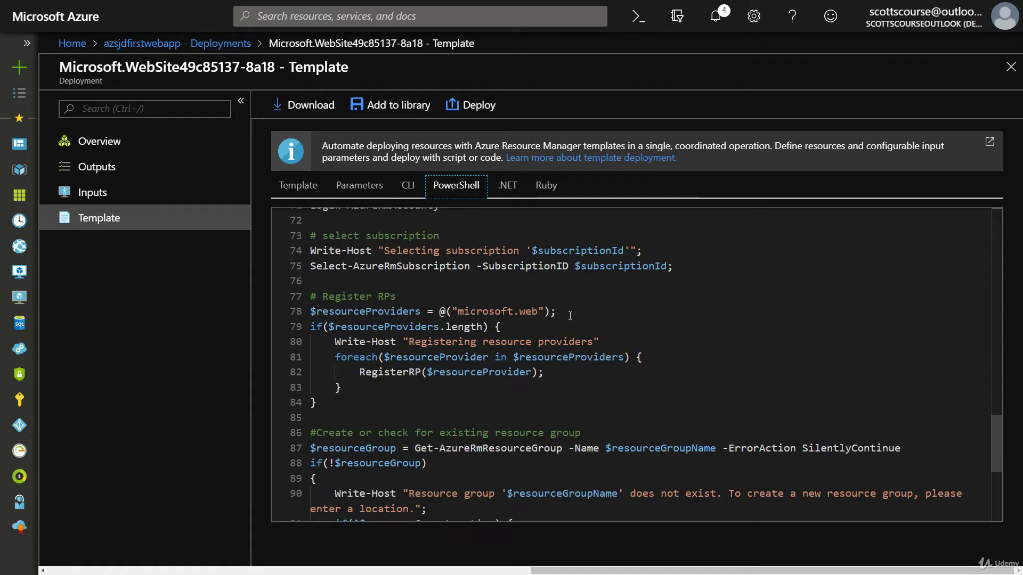
# - Save the deployment template to the library as "az100-freewebapp" with the description "This is a test of saving a deployment"
pyautogui.click(304, 190)
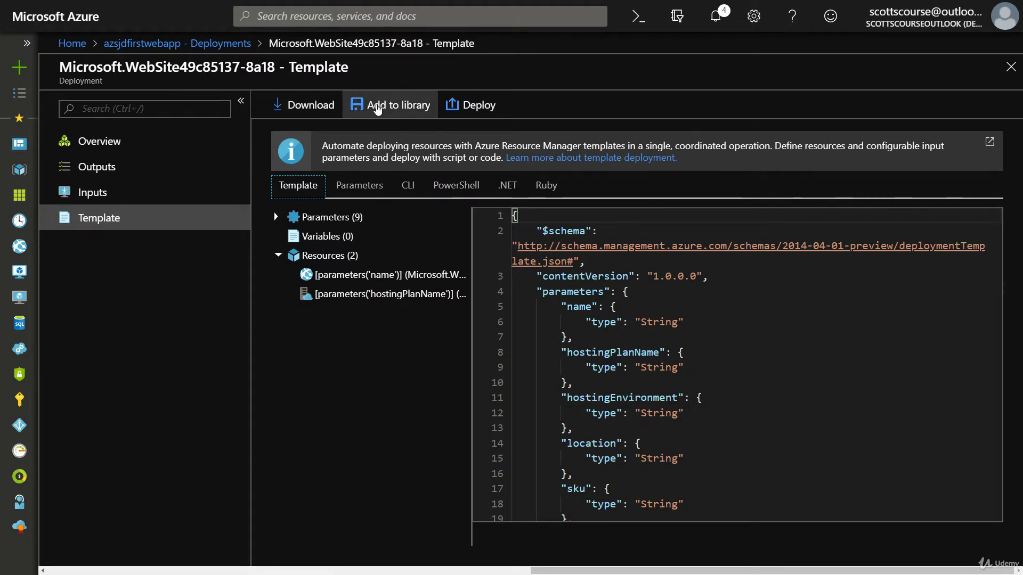
pyautogui.click(364, 106)
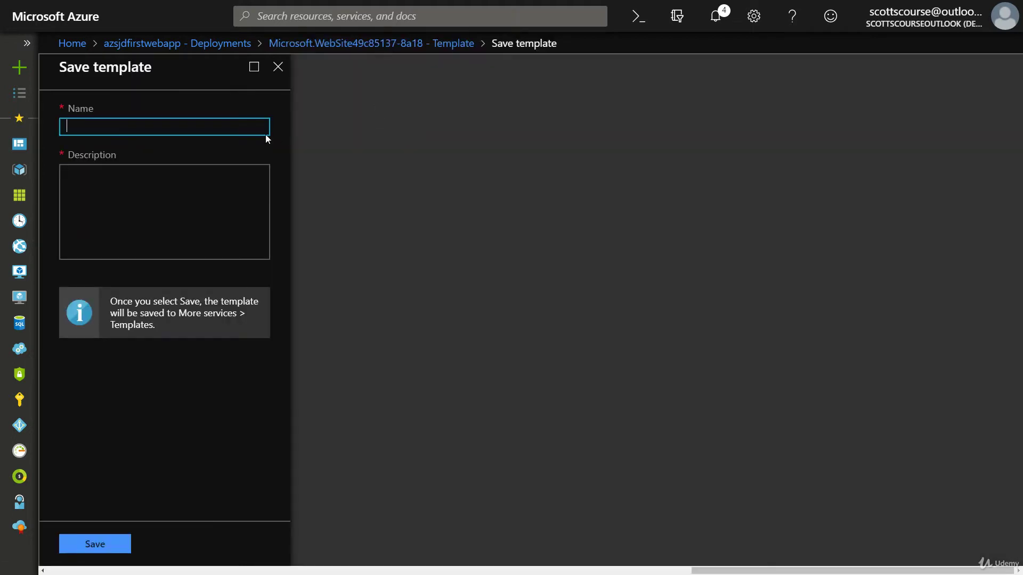
pyautogui.write('az100-freewebapp')
pyautogui.click(161, 200)
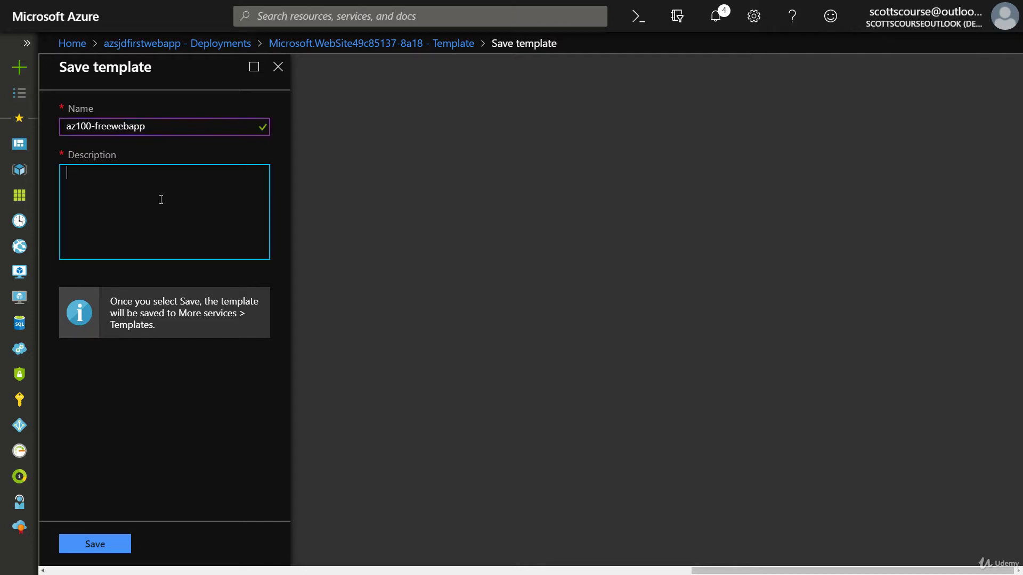
pyautogui.write('This is a test o')
pyautogui.write('f th')
pyautogui.write('ving a deployme')
pyautogui.write('nt')
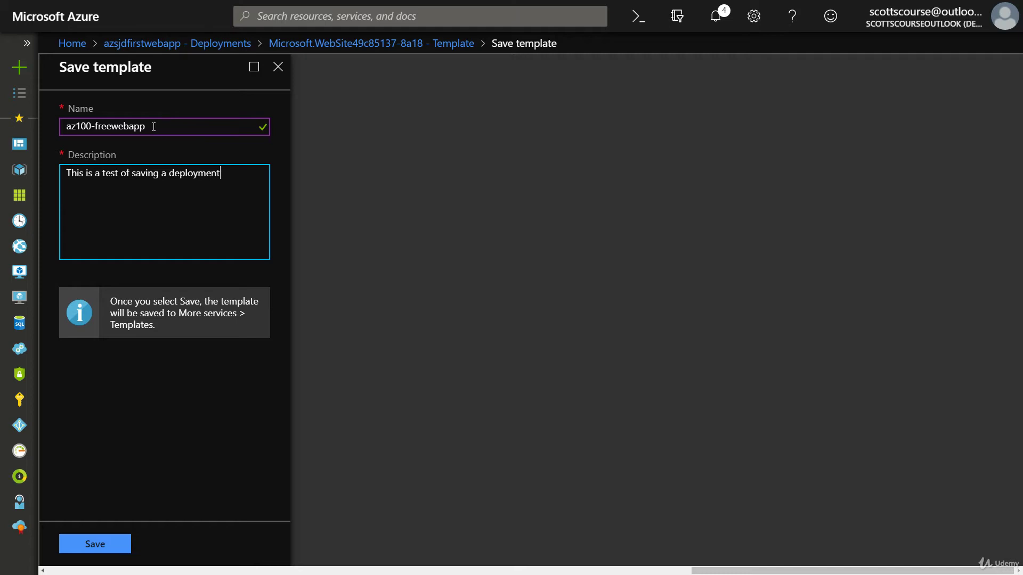
pyautogui.click(98, 547)
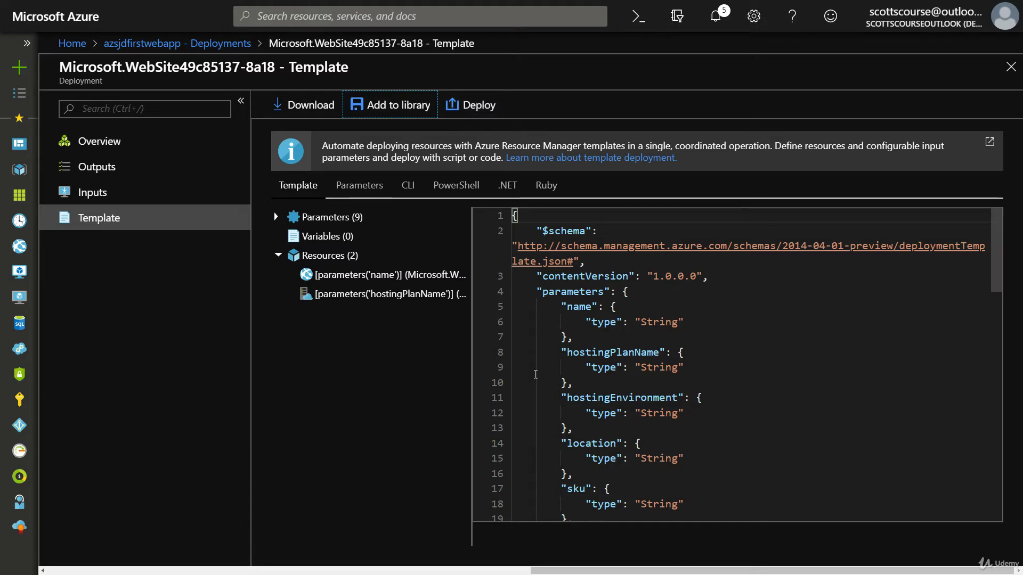
# - Examine the template code down to the Microsoft.Web/serverfarms resource and its properties
pyautogui.scroll(-2, 504, 298)
pyautogui.scroll(-12, 505, 301)
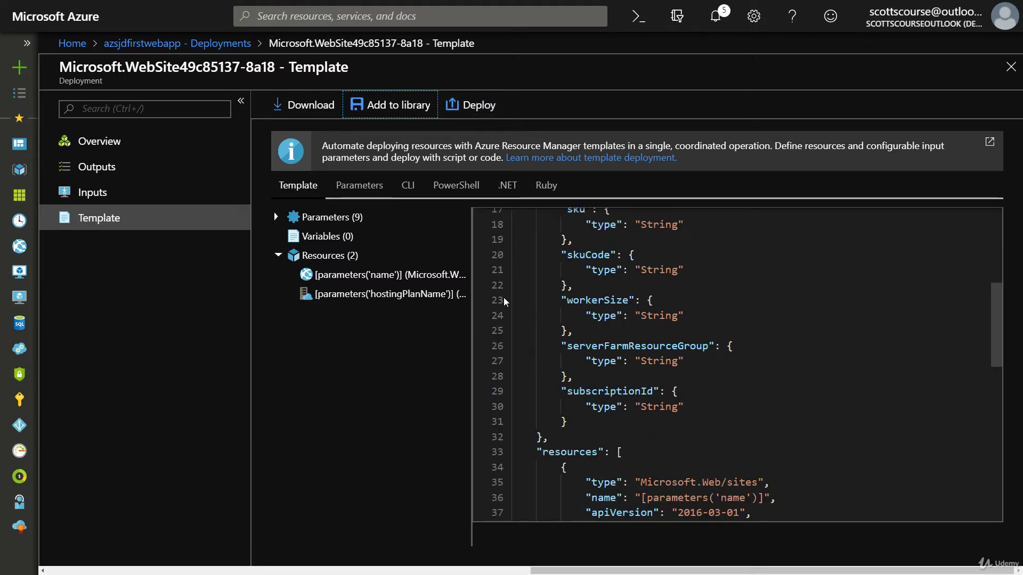
pyautogui.scroll(-2, 505, 301)
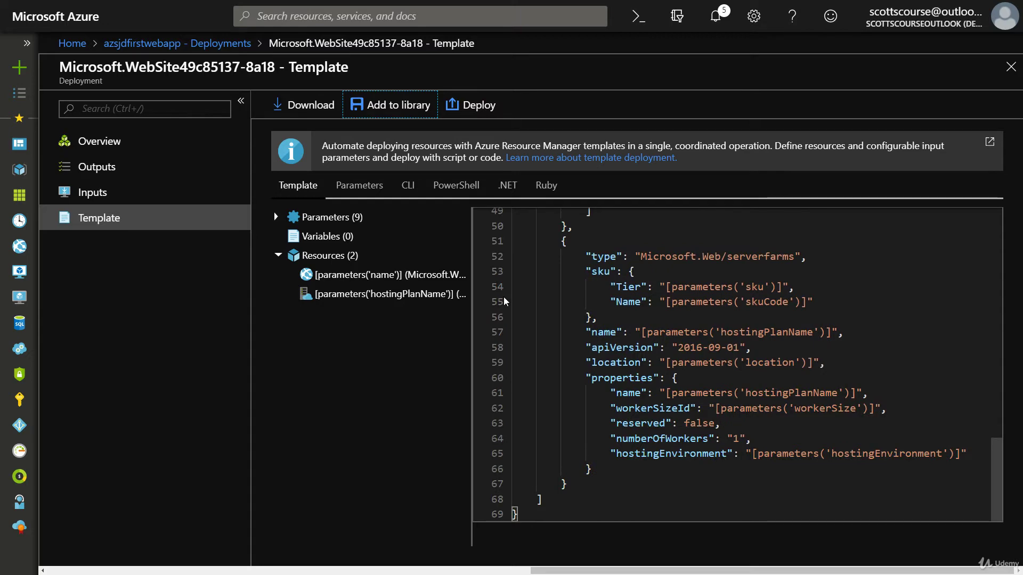
pyautogui.scroll(15, 507, 297)
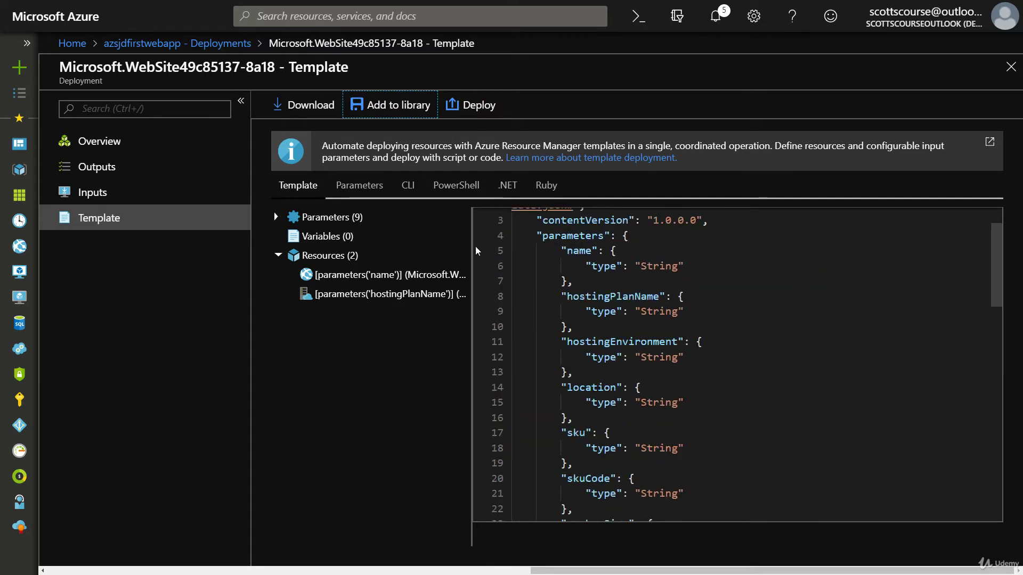
pyautogui.scroll(1, 553, 260)
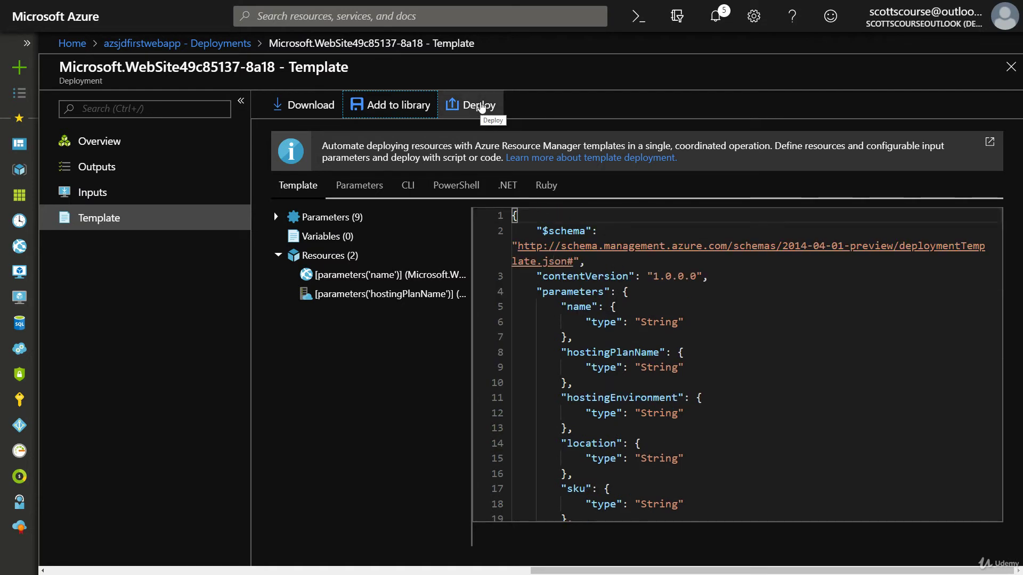
pyautogui.scroll(-10, 499, 229)
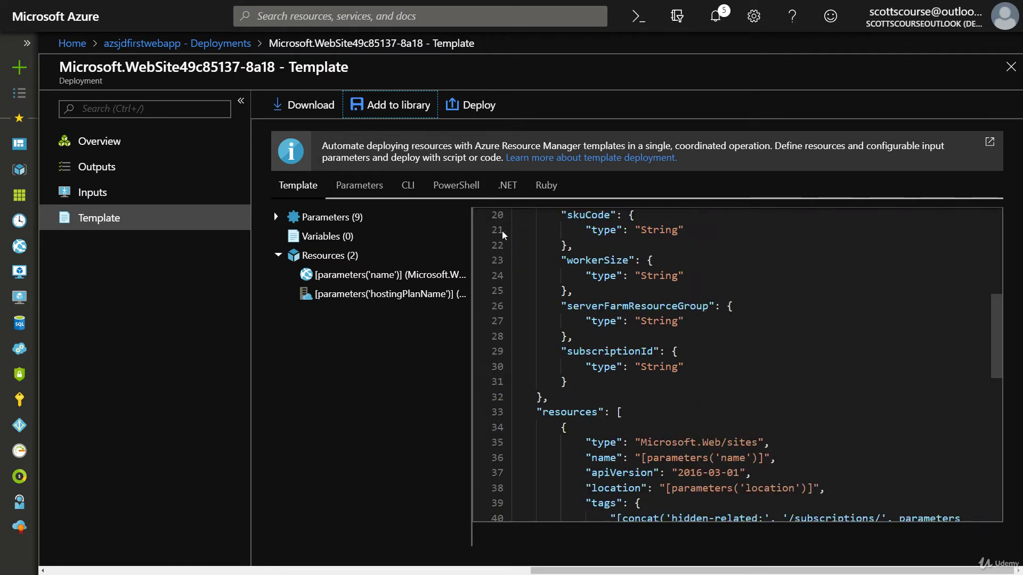
pyautogui.scroll(-5, 502, 234)
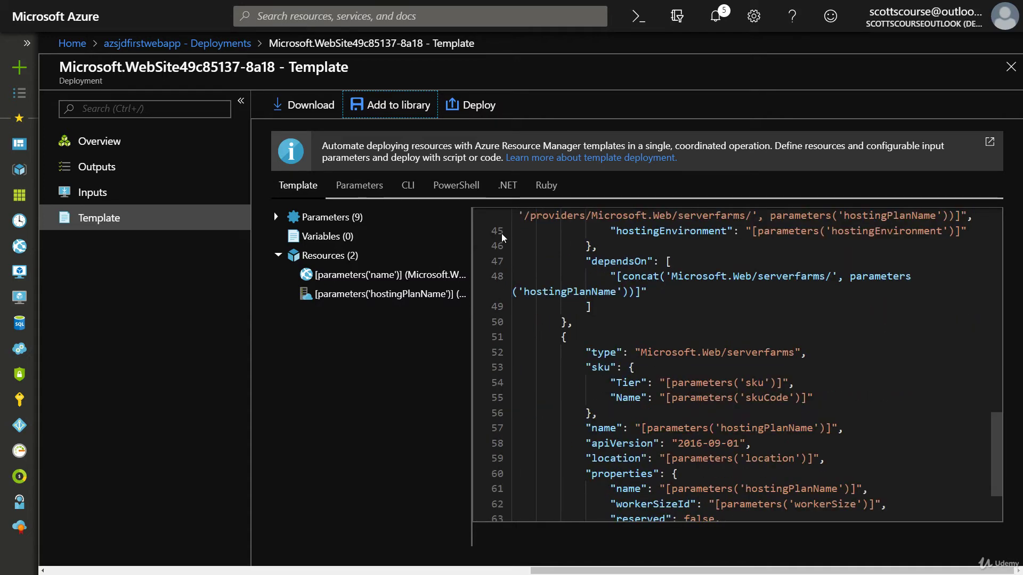
pyautogui.scroll(-3, 502, 242)
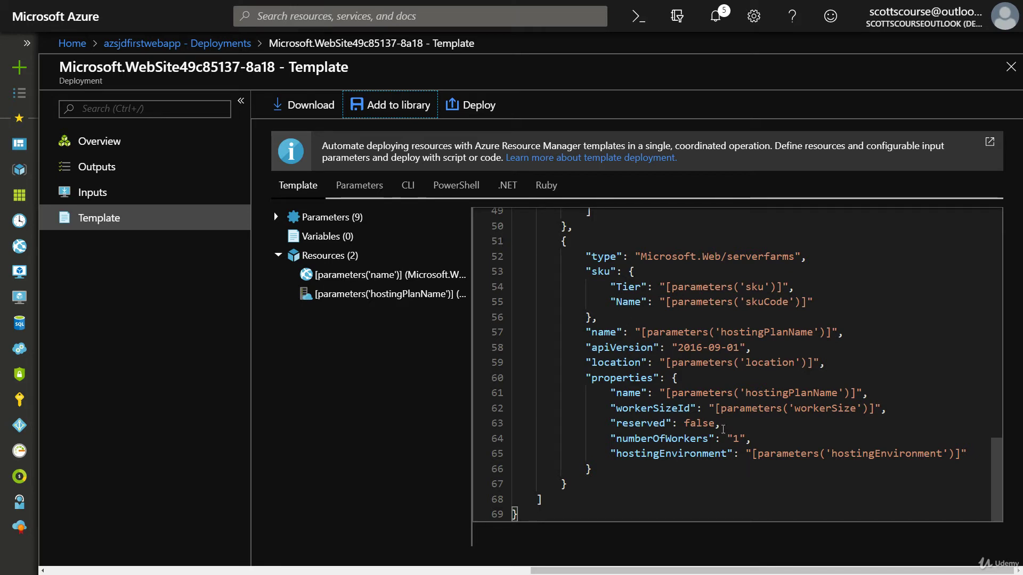
# - Leave the deployment's template and return to the overview of the azsjdfirstwebapp resource group
pyautogui.click(107, 142)
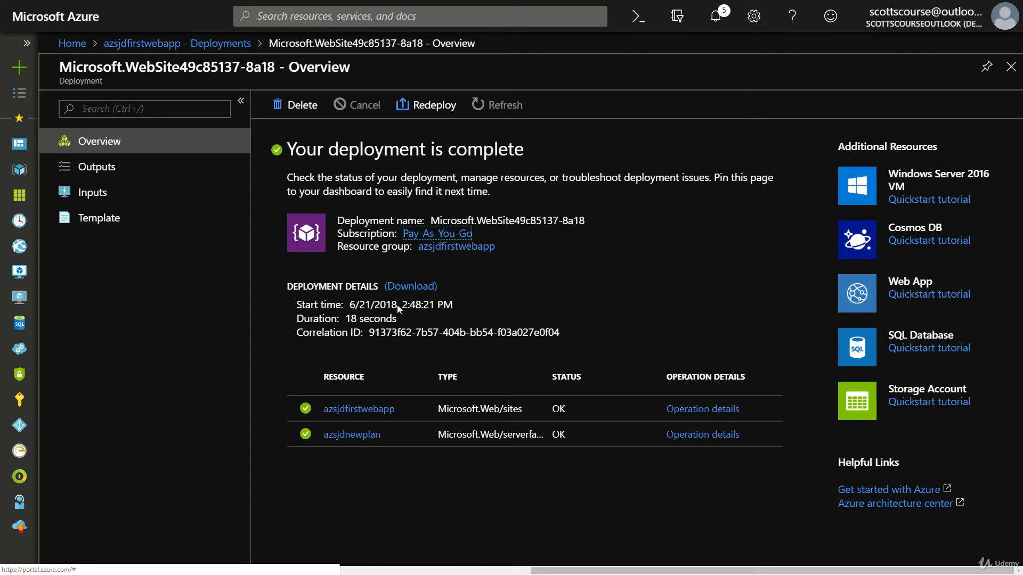
pyautogui.click(143, 44)
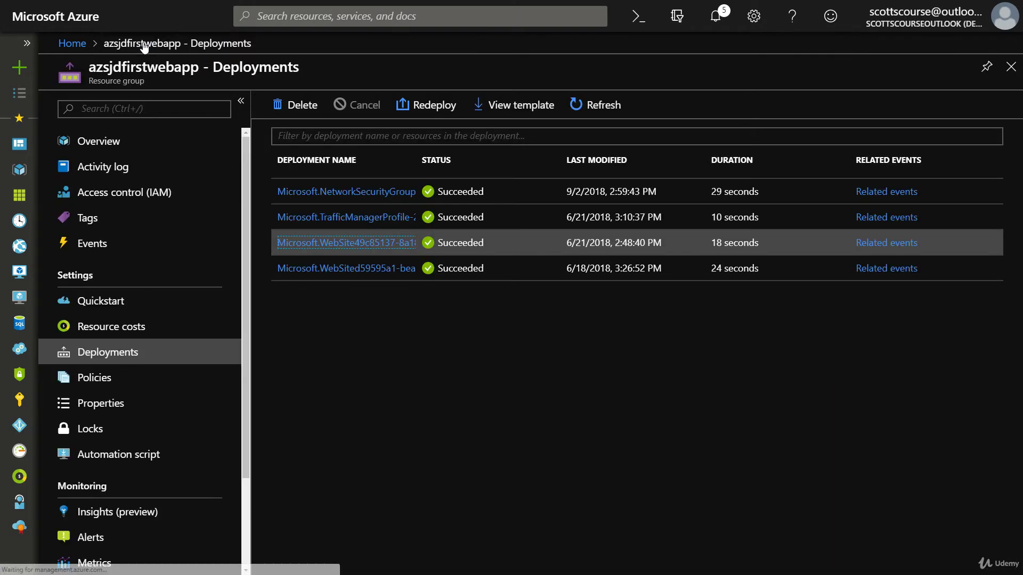
pyautogui.click(123, 151)
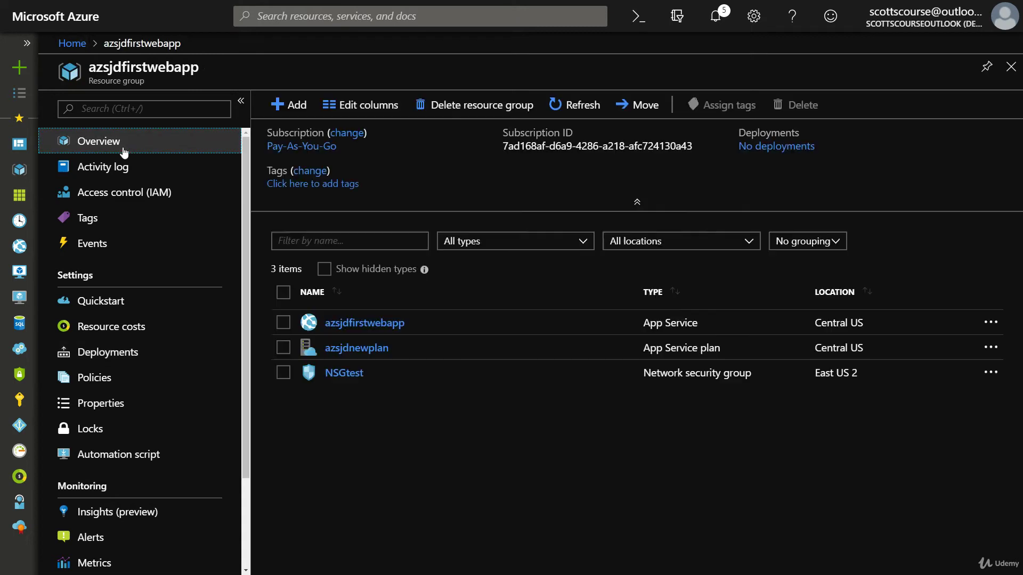
# - Open the azsjdfirstwebapp App Service from the resource group and generate its automation script
pyautogui.click(375, 322)
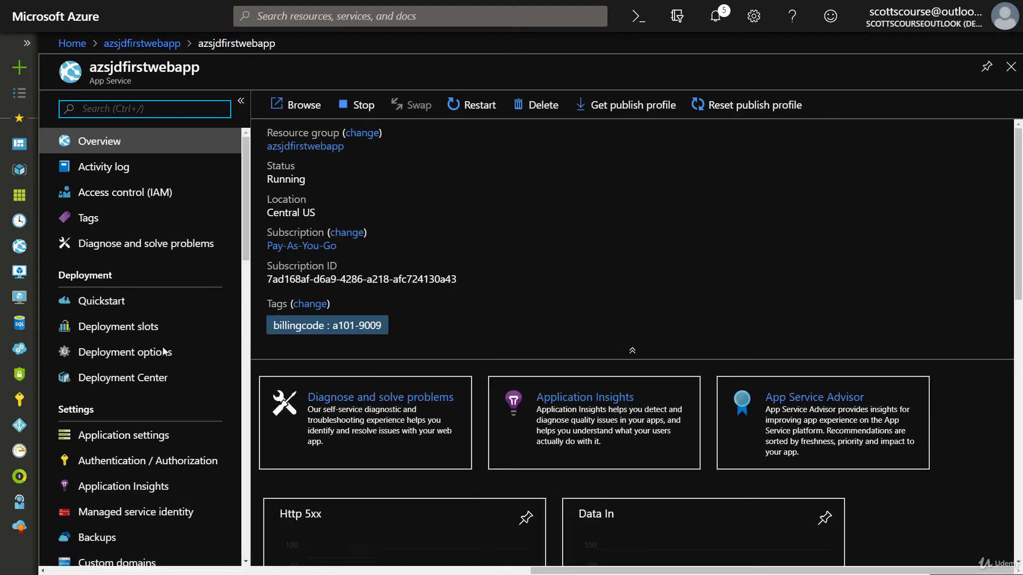
pyautogui.scroll(-1, 200, 359)
pyautogui.scroll(-5, 199, 359)
pyautogui.scroll(6, 199, 359)
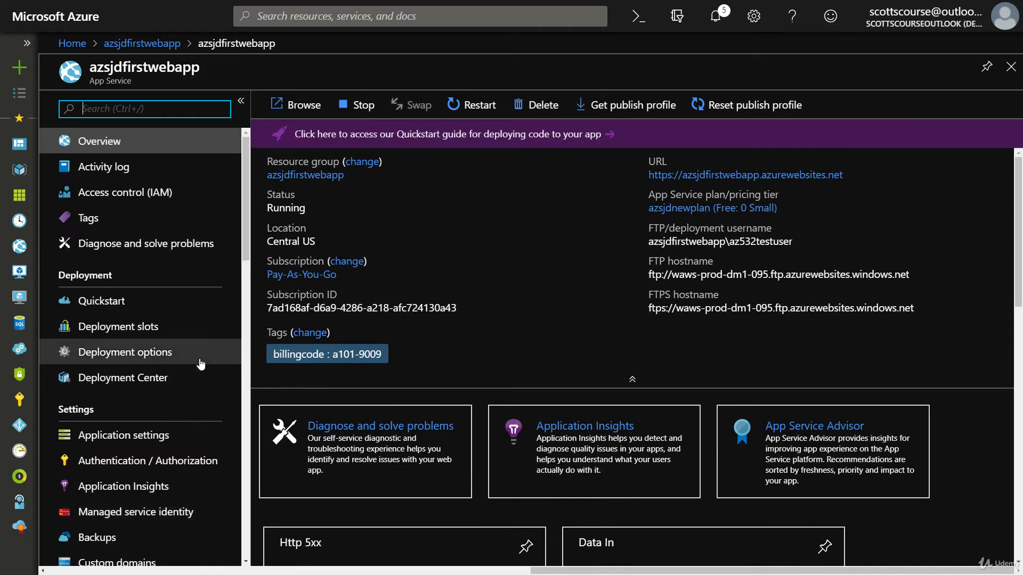
pyautogui.scroll(-5, 161, 261)
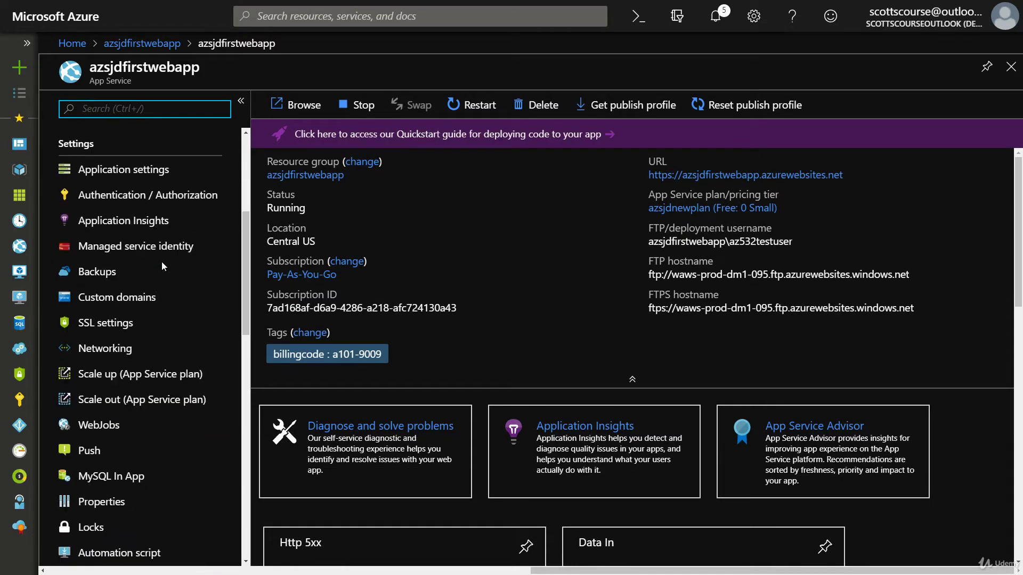
pyautogui.scroll(-2, 161, 261)
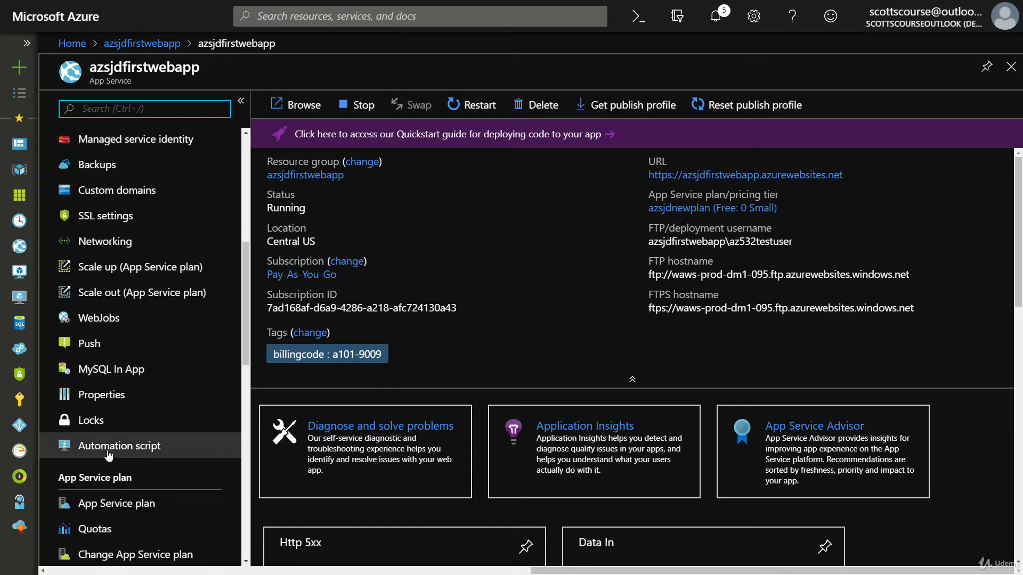
pyautogui.click(111, 446)
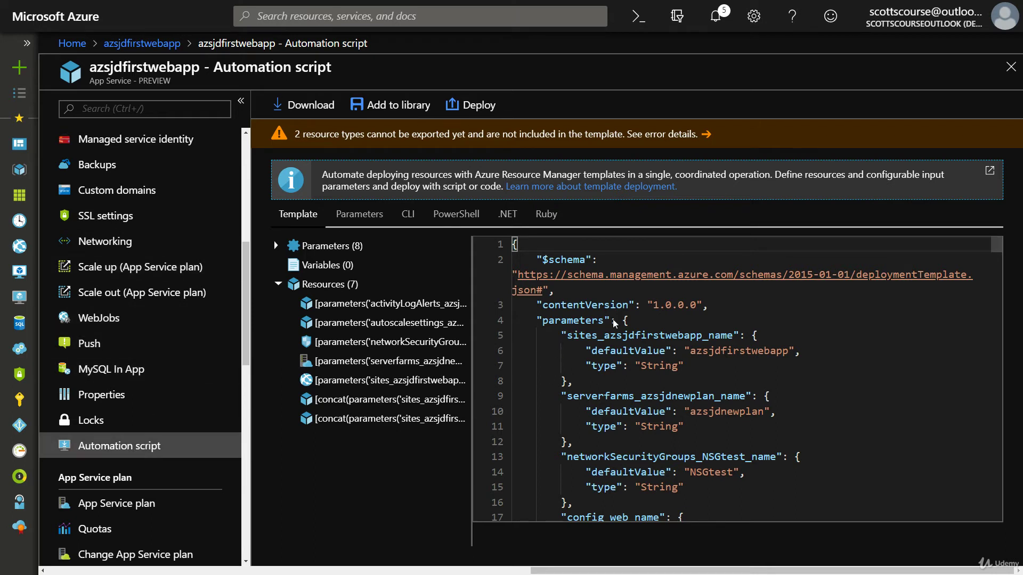
# - View the automation script's parameters file, and return to the template code
pyautogui.doubleClick(602, 307)
pyautogui.click(355, 215)
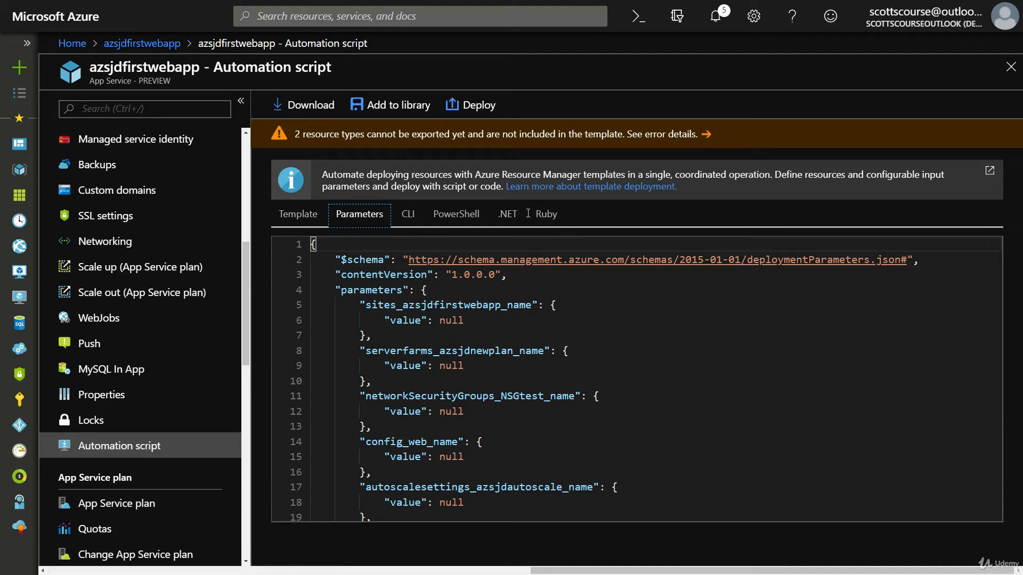
pyautogui.click(305, 208)
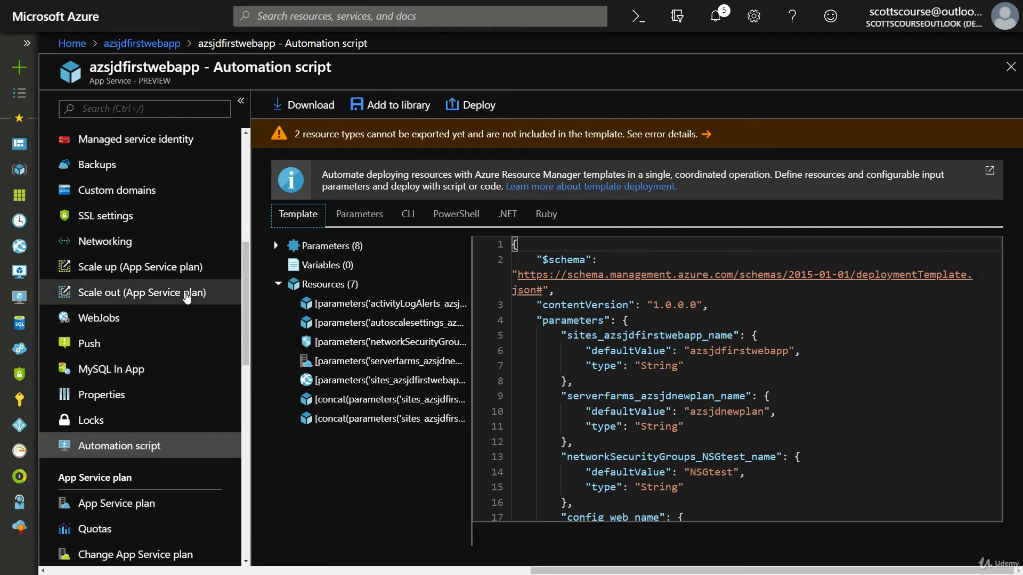
# - Examine the exported template code from the parameters through the activity log alert and autoscale settings resources, and return to its beginning
pyautogui.scroll(-5, 586, 314)
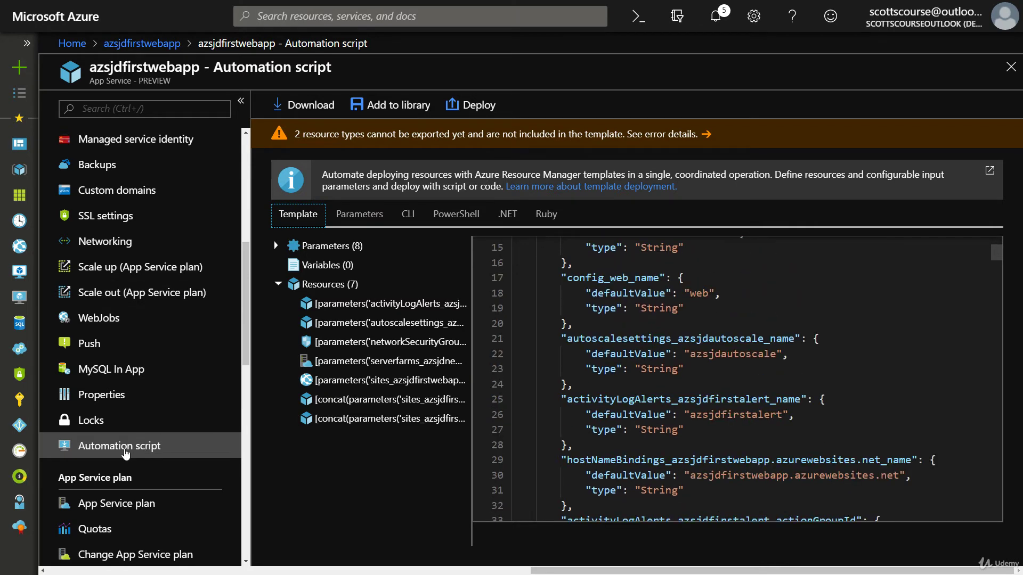
pyautogui.scroll(-3, 555, 303)
pyautogui.scroll(-3, 555, 303)
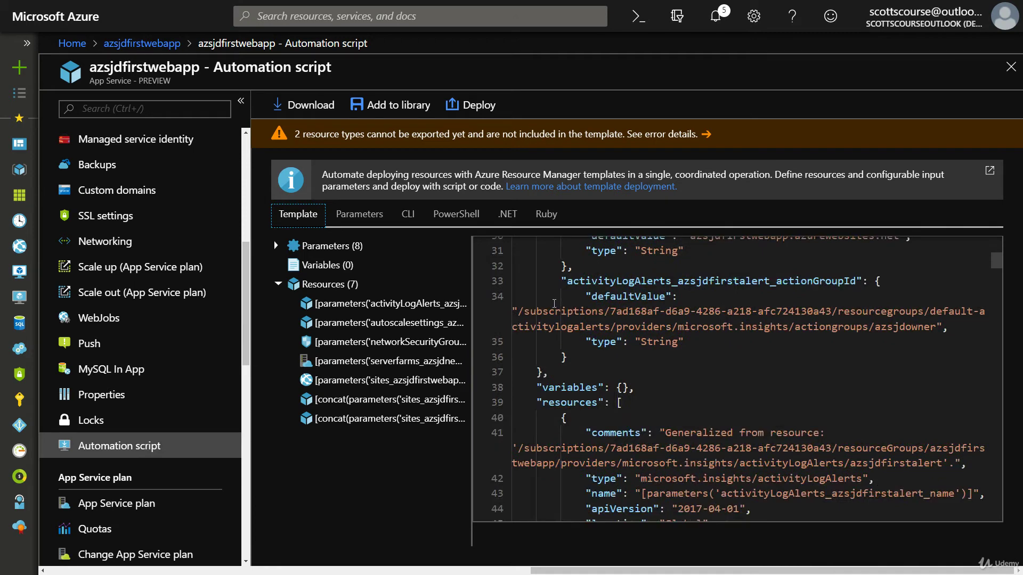
pyautogui.scroll(-8, 537, 323)
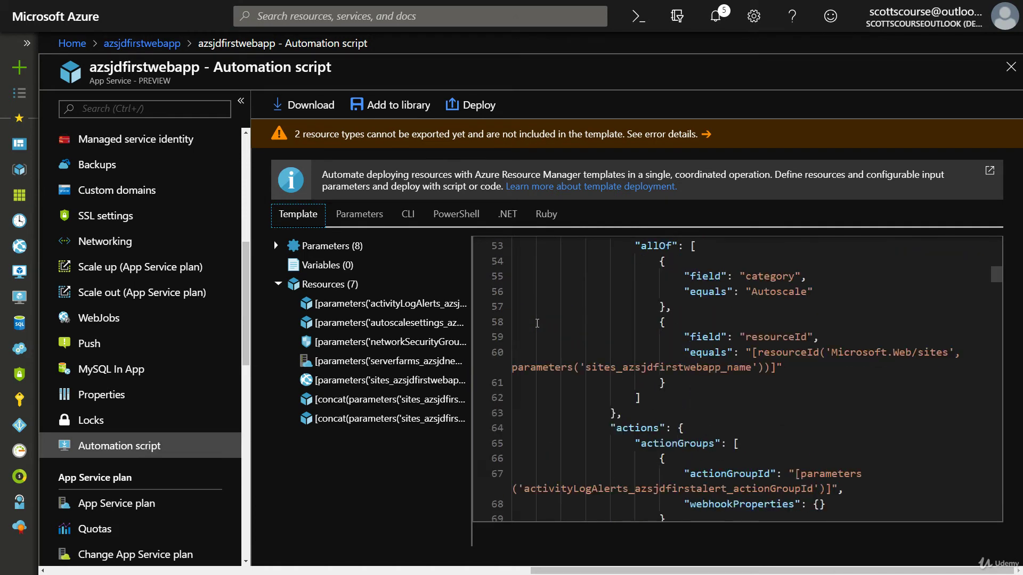
pyautogui.scroll(-3, 537, 323)
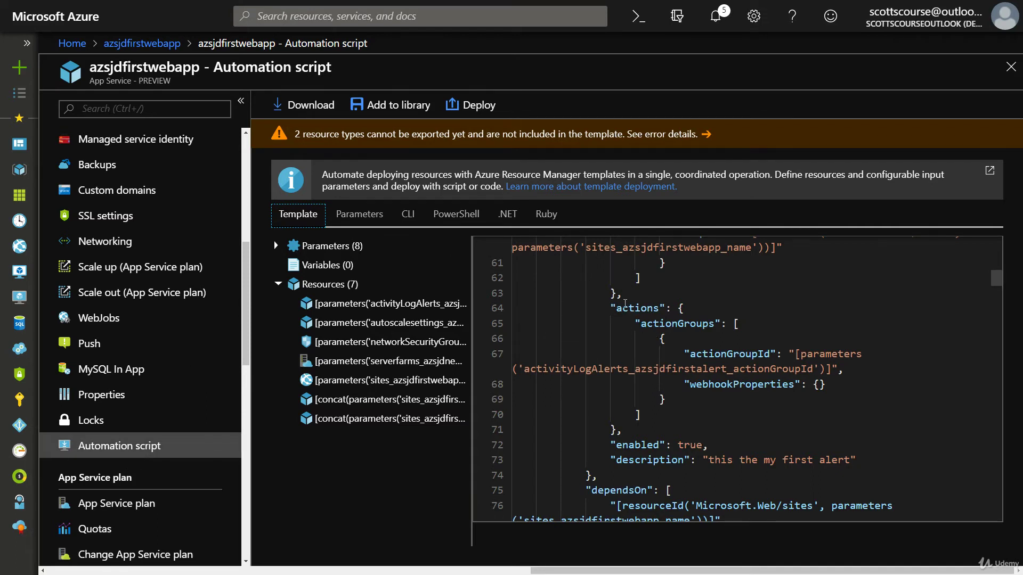
pyautogui.scroll(-3, 625, 304)
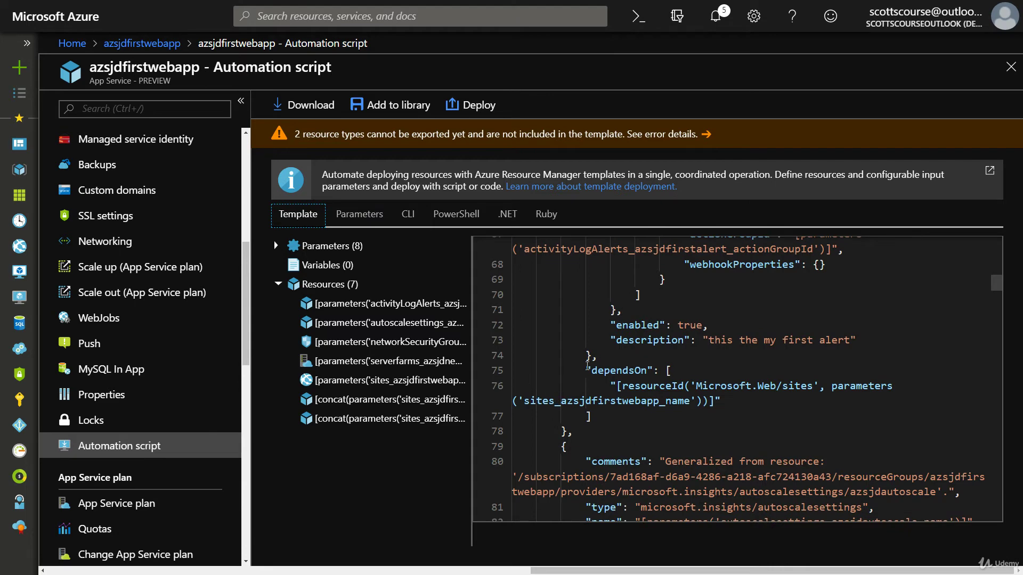
pyautogui.scroll(-15, 554, 392)
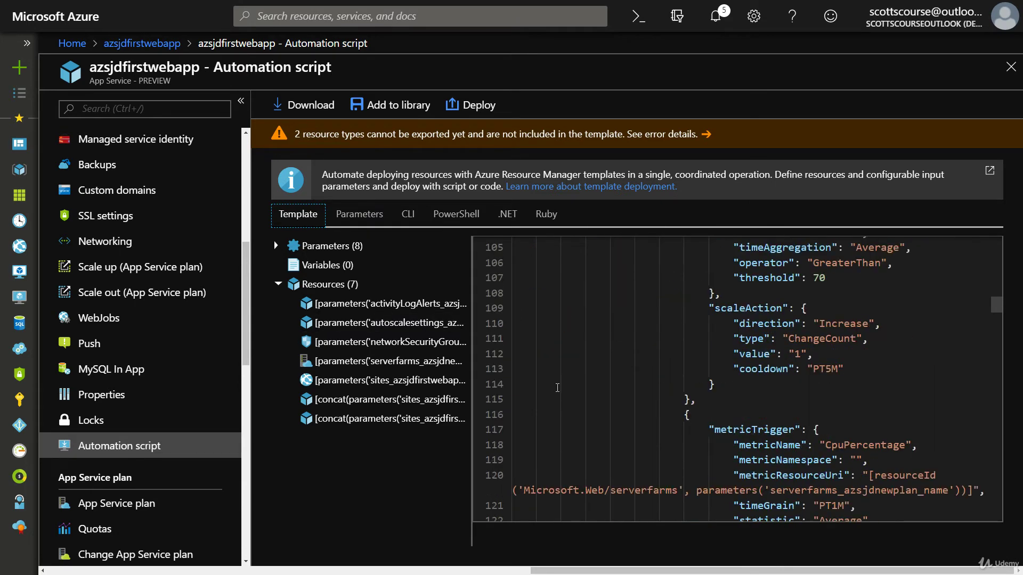
pyautogui.scroll(-3, 557, 387)
pyautogui.scroll(-3, 557, 386)
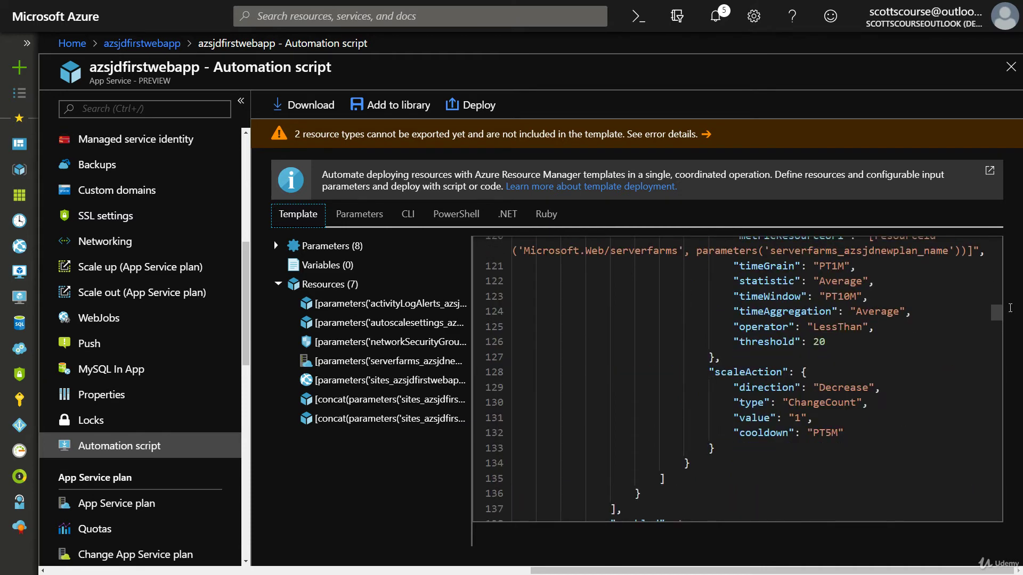
pyautogui.moveTo(999, 314); pyautogui.dragTo(1000, 240)
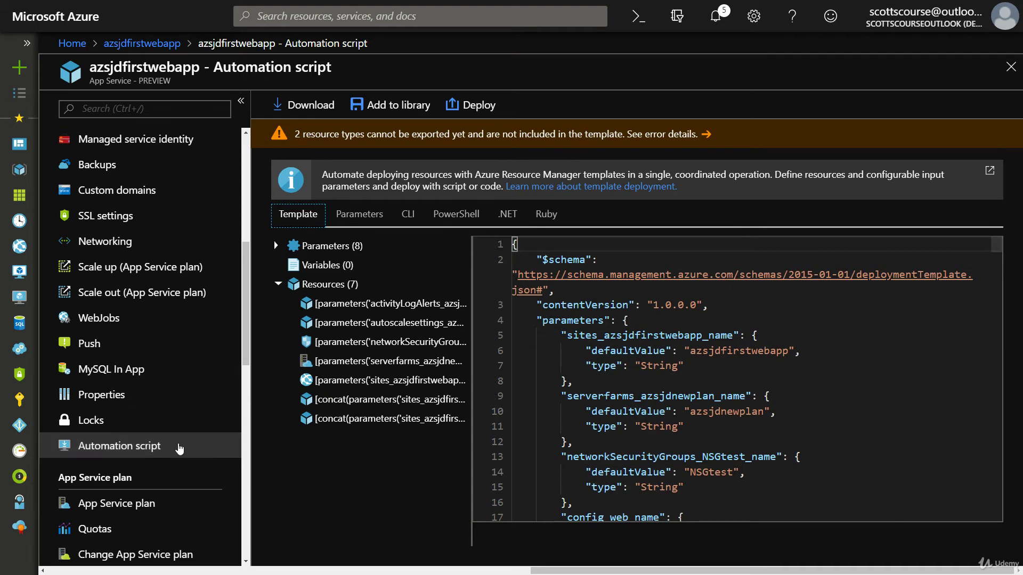
# - Review the template's parameter definitions down to the start of the resources section, and return to the first line
pyautogui.scroll(-2, 556, 305)
pyautogui.scroll(-6, 557, 305)
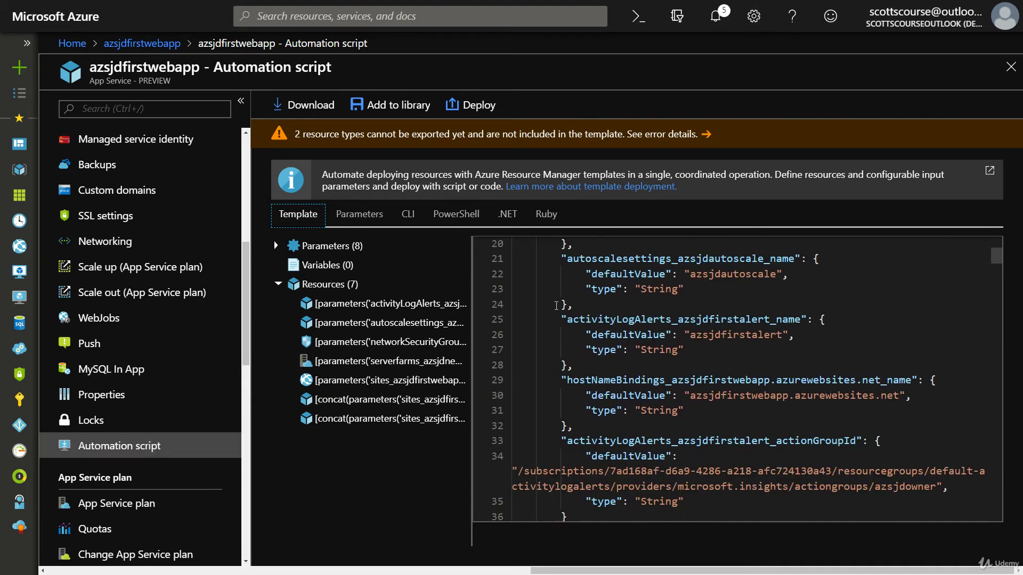
pyautogui.scroll(-3, 576, 333)
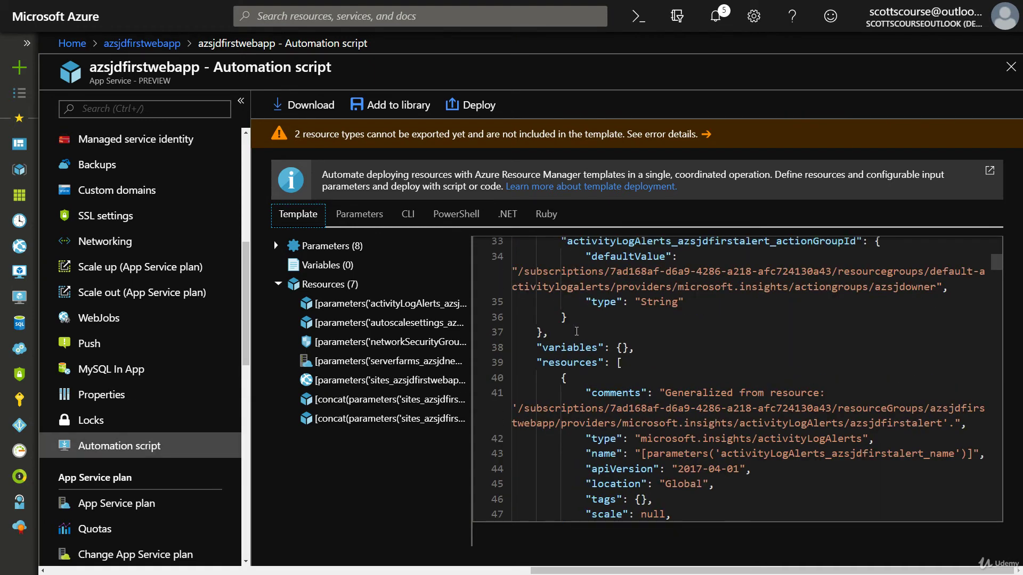
pyautogui.scroll(10, 576, 331)
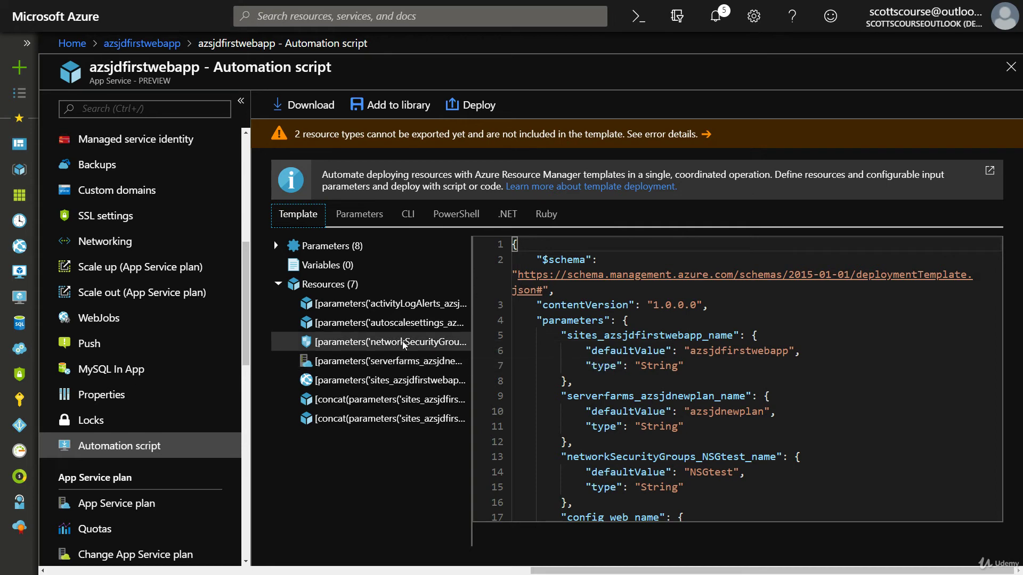
# - Inspect the template code of the web app site, the server farm and the NSGtest network security group with its default rules
pyautogui.click(402, 381)
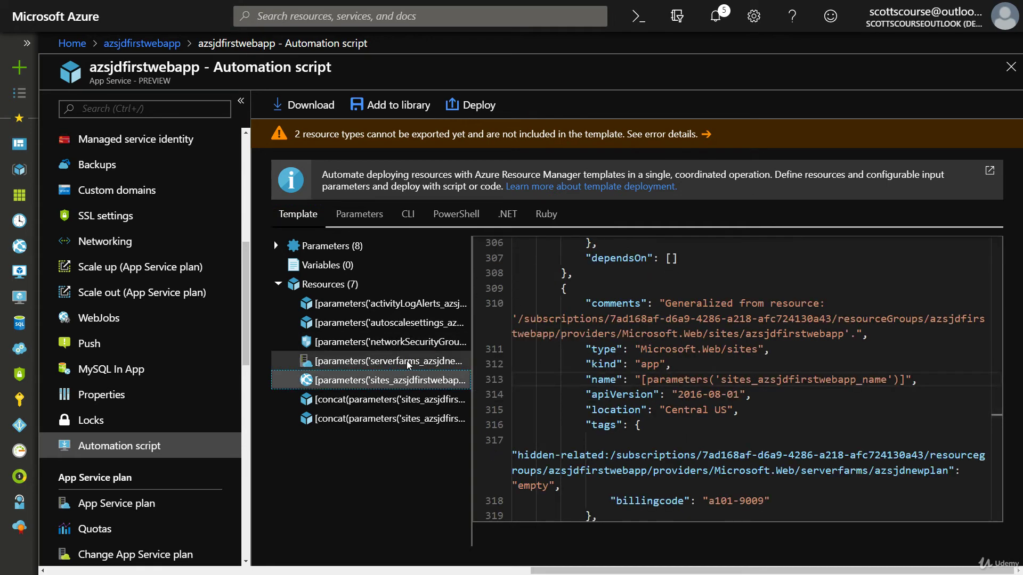
pyautogui.click(409, 362)
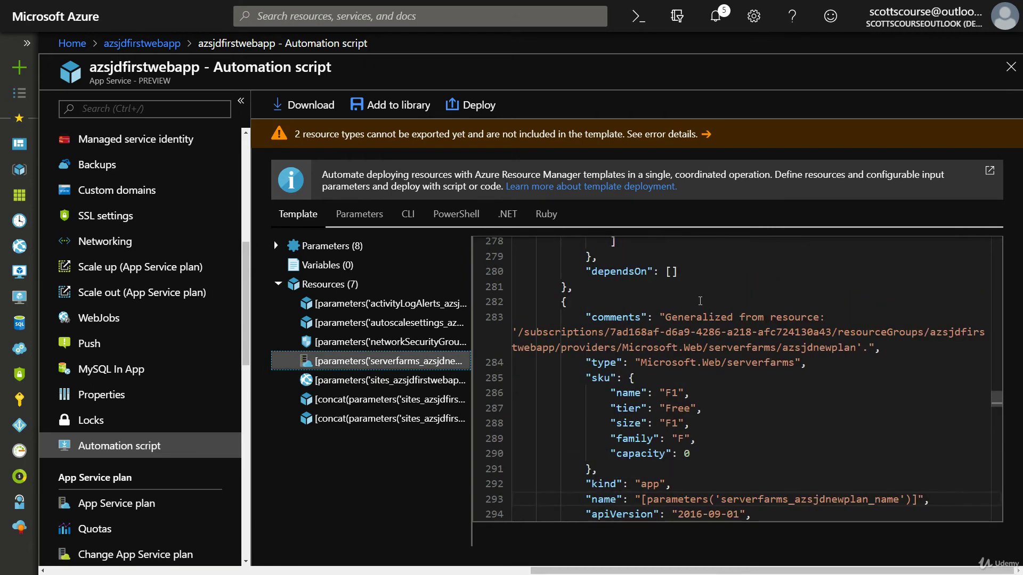
pyautogui.click(387, 344)
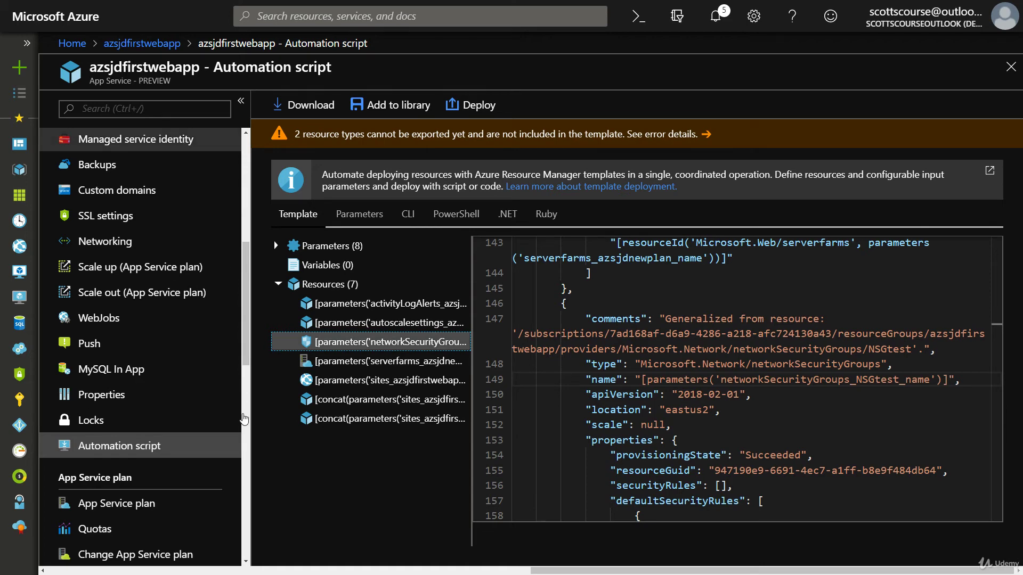
pyautogui.scroll(-5, 562, 314)
pyautogui.scroll(-3, 563, 311)
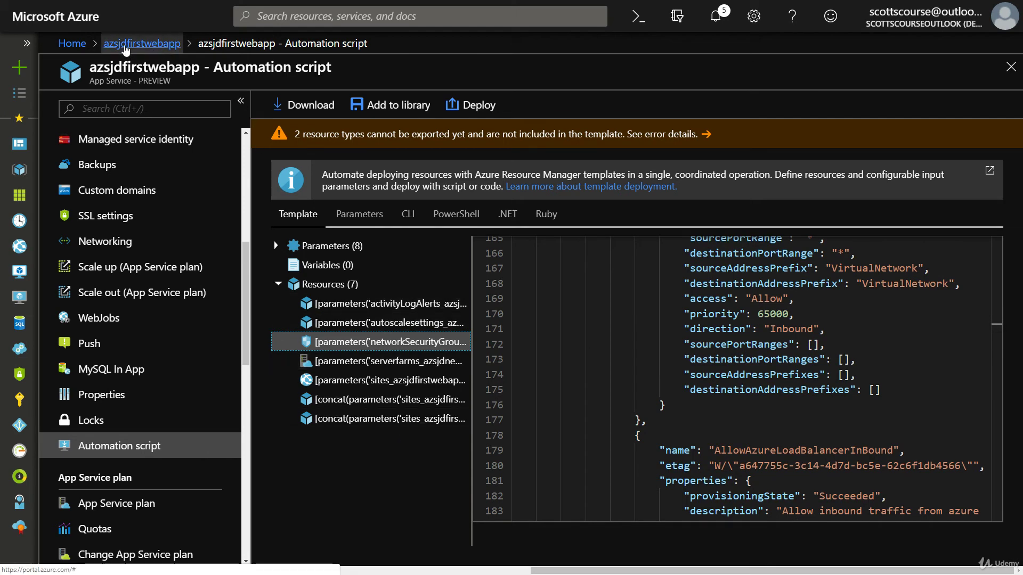
# - Leave the automation script, search all services for "template" and open the saved Templates list
pyautogui.click(71, 43)
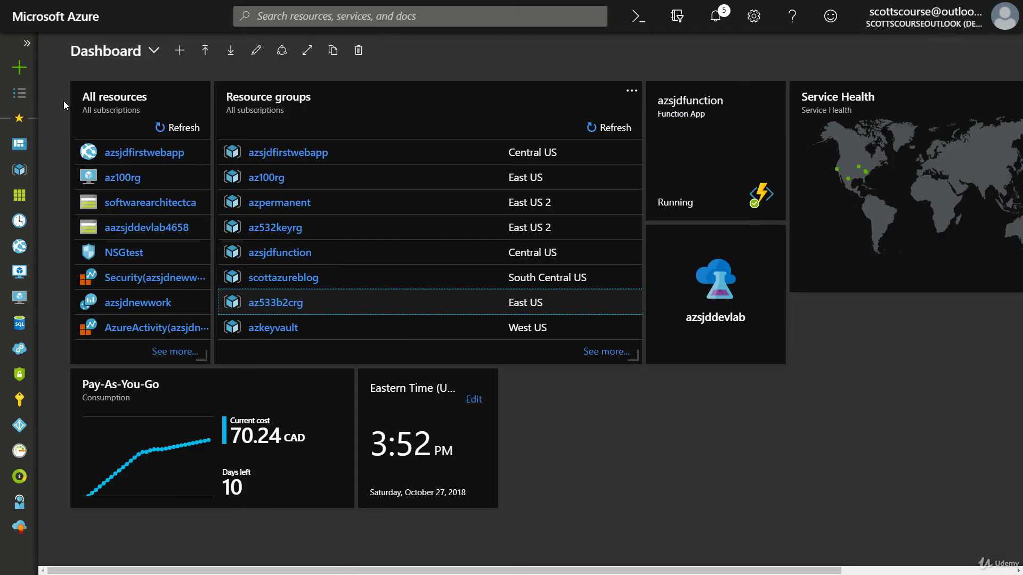
pyautogui.click(19, 100)
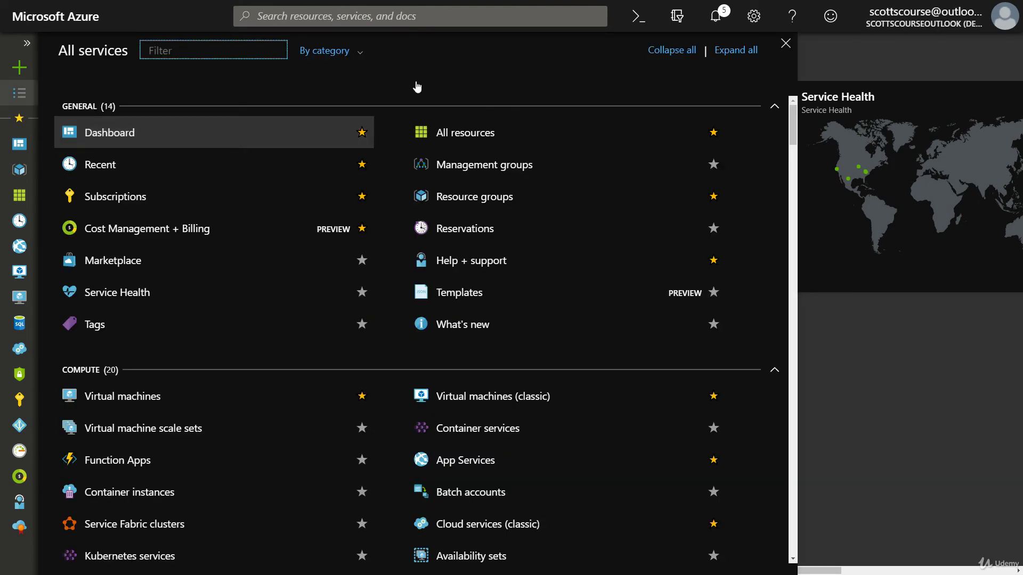
pyautogui.write('deplo')
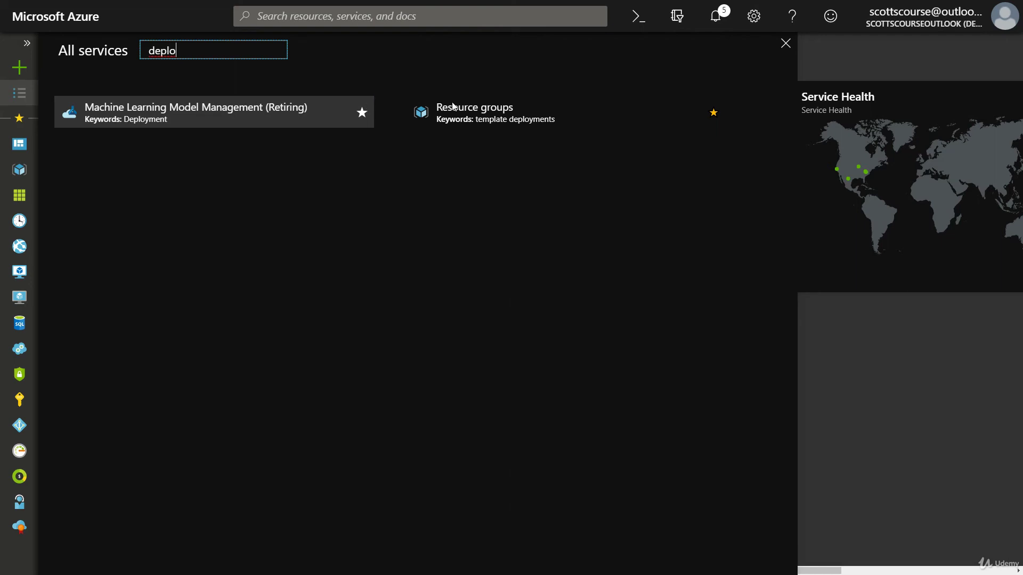
pyautogui.hotkey('ctrl', 'a')
pyautogui.write('template')
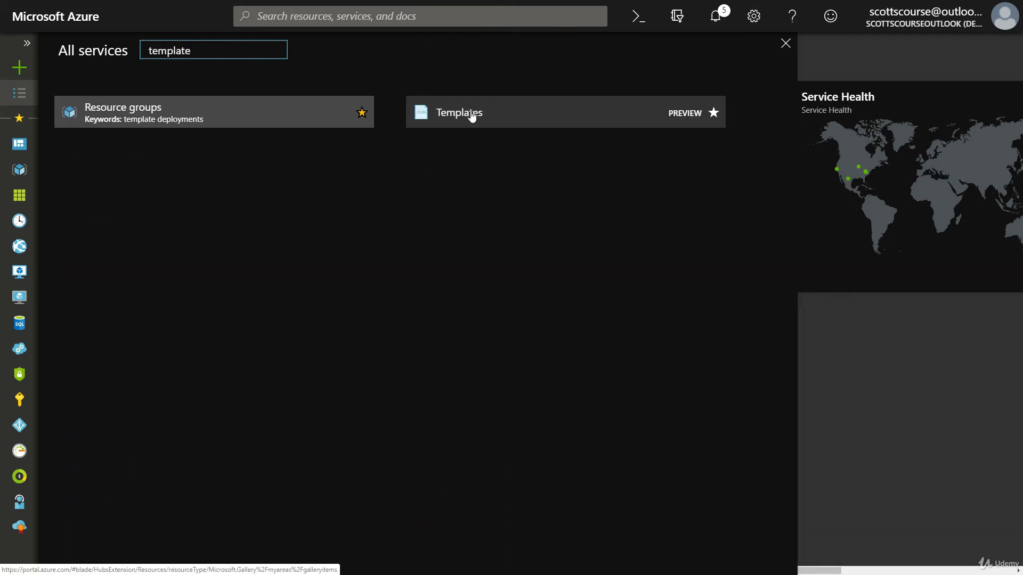
pyautogui.click(469, 116)
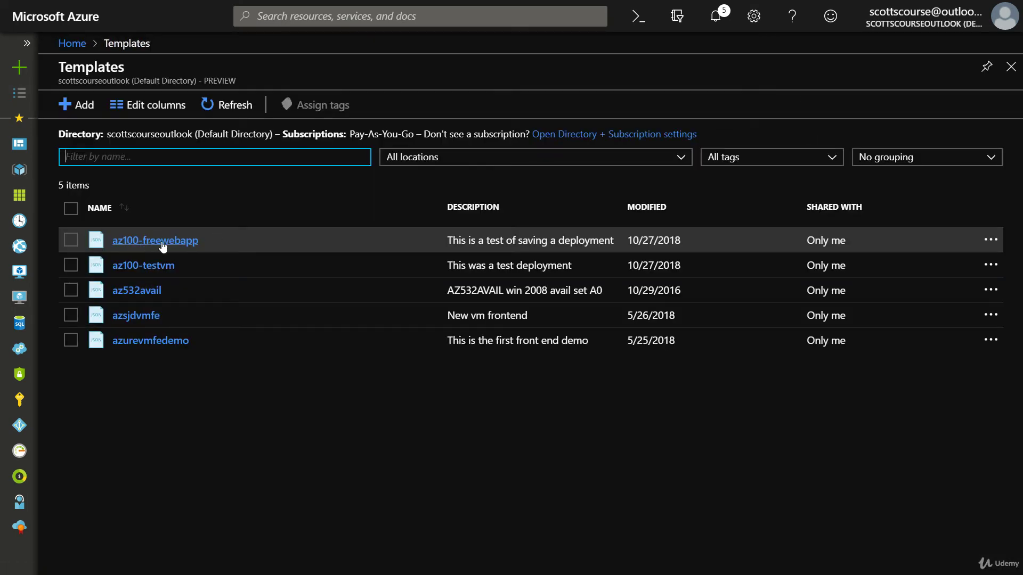
# - Open the saved az100-freewebapp template and review its code through the Microsoft.Web/serverfarms resource
pyautogui.click(160, 241)
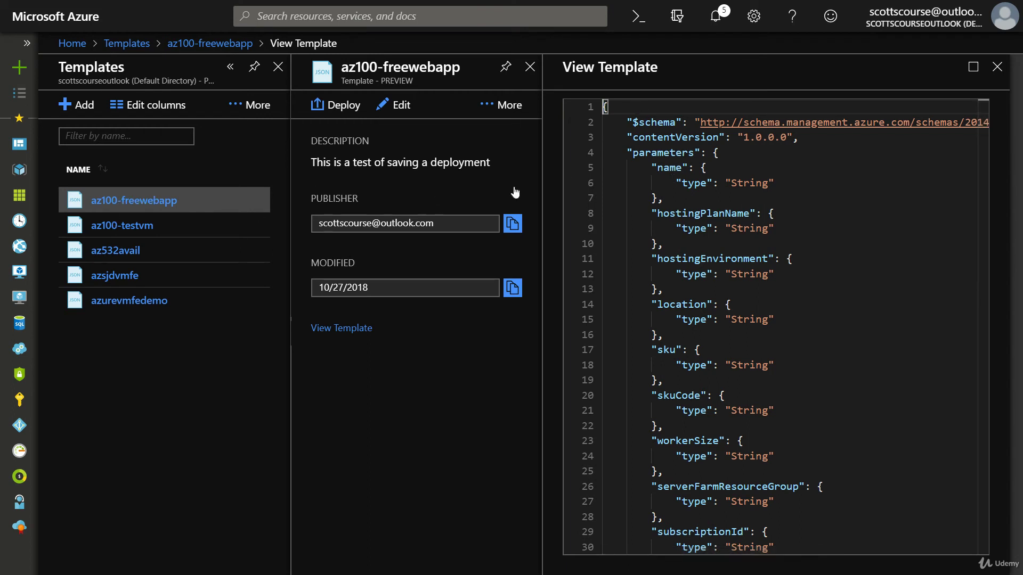
pyautogui.scroll(-8, 709, 216)
pyautogui.scroll(-5, 708, 217)
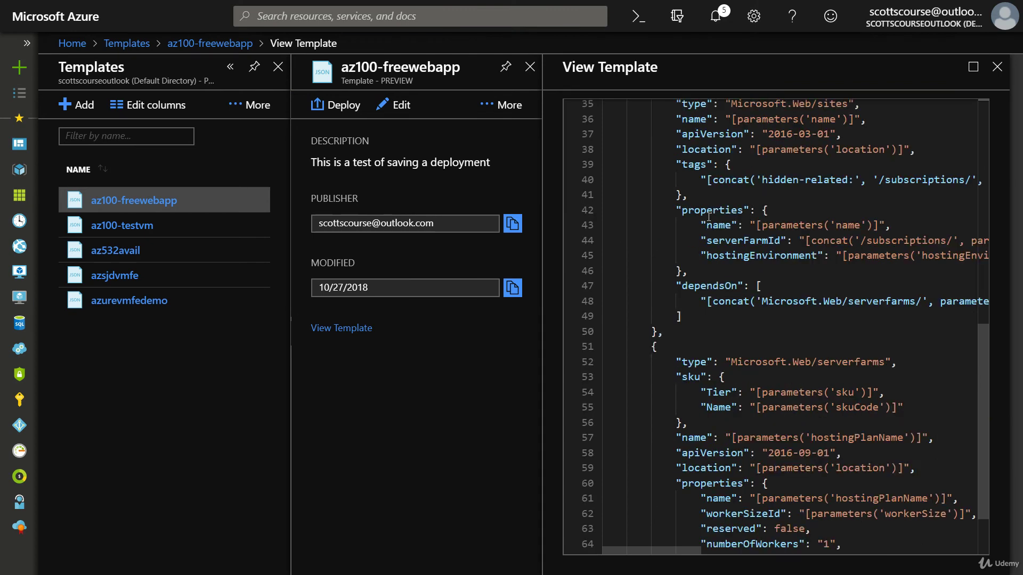
pyautogui.scroll(12, 708, 217)
pyautogui.scroll(2, 708, 217)
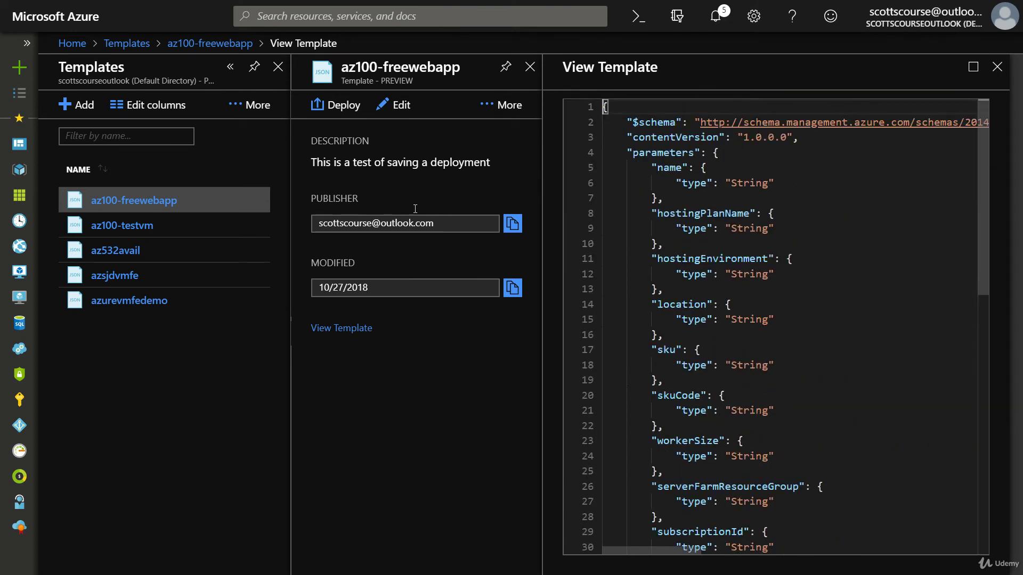
# - Close the template code, the az100-freewebapp details and the Templates list to return to the dashboard
pyautogui.click(992, 69)
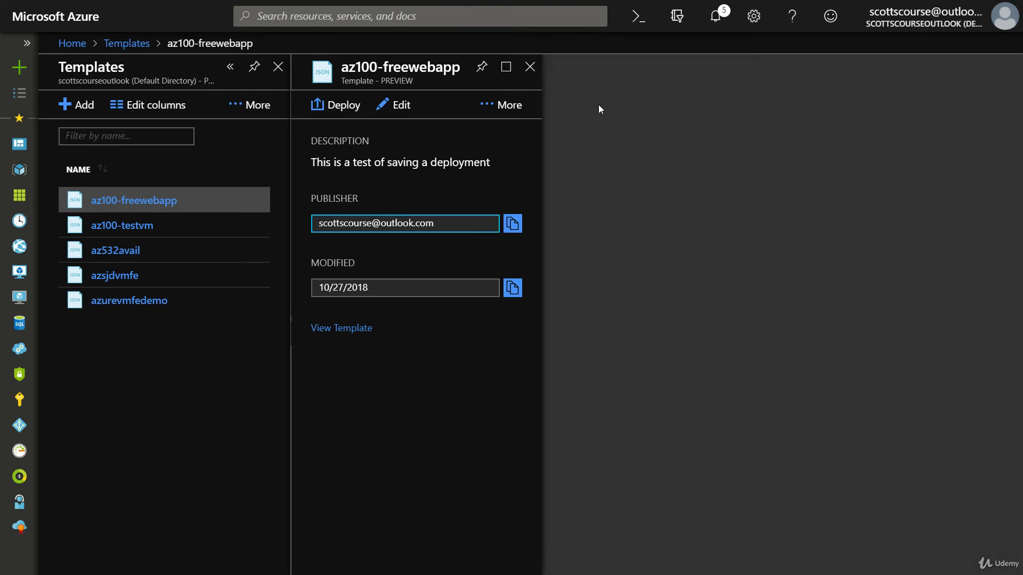
pyautogui.click(529, 68)
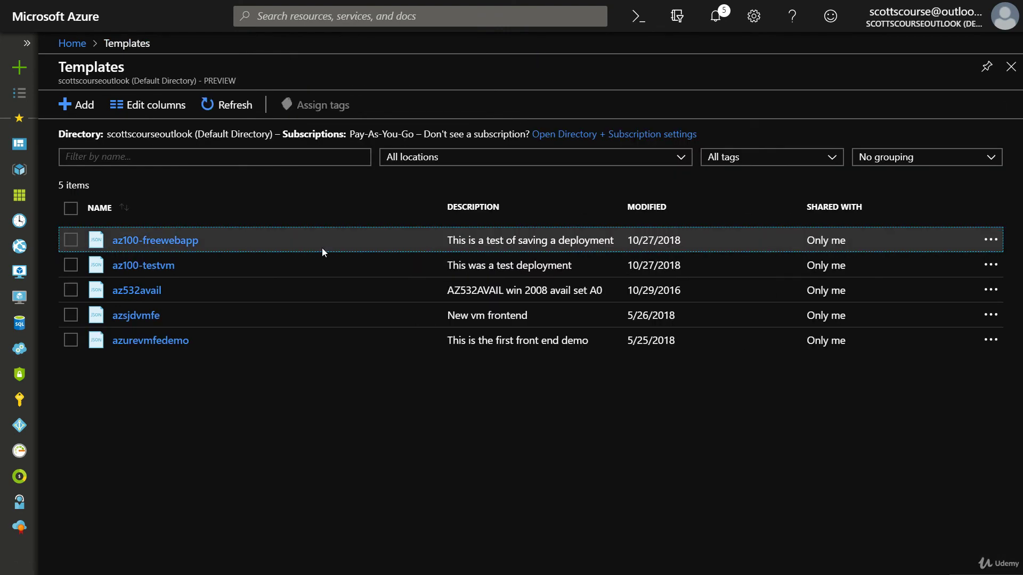
pyautogui.click(1011, 67)
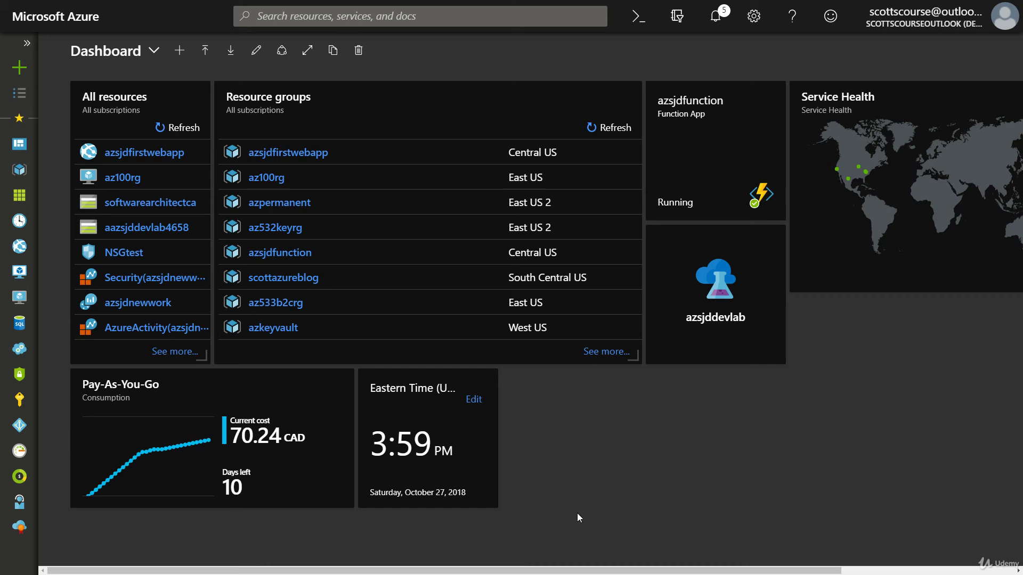
# - Switch to the Chrome window showing the Azure Virtual Machine PowerShell samples documentation
pyautogui.press('super')
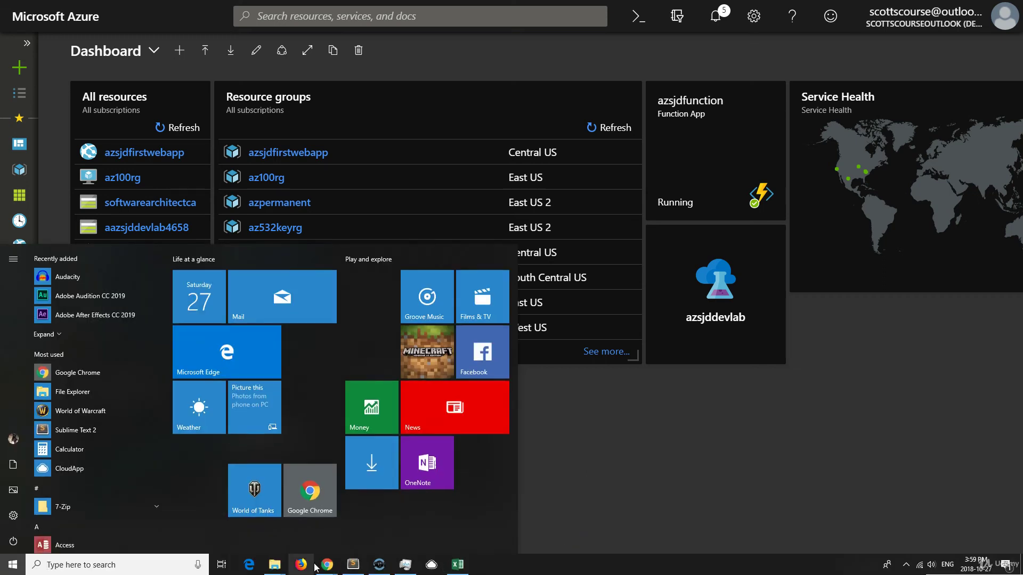
pyautogui.moveTo(326, 565)
pyautogui.click(554, 520)
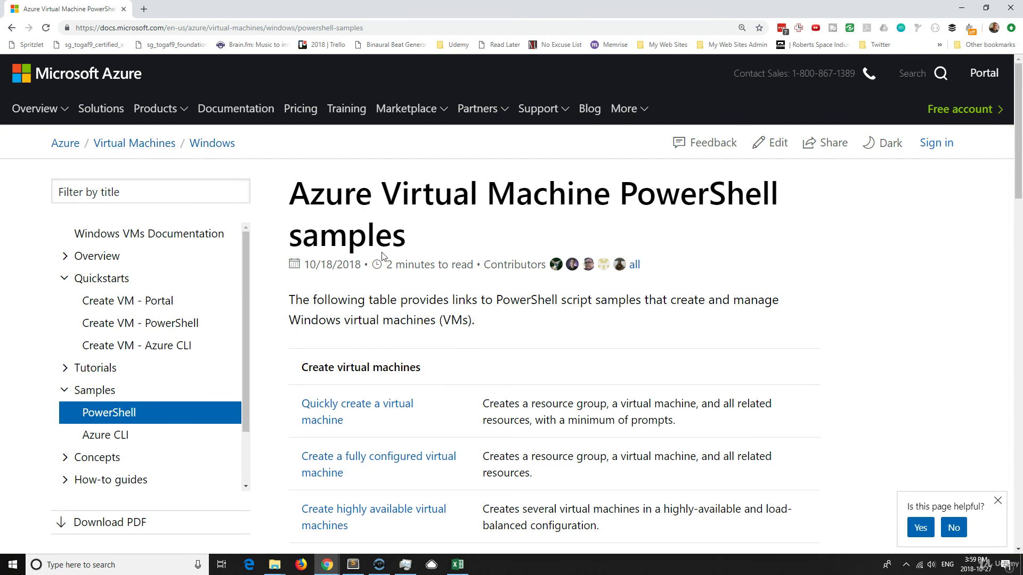
# - Open the "Quickly create a virtual machine" sample from the Create virtual machines table
pyautogui.scroll(-3, 570, 254)
pyautogui.scroll(-1, 535, 226)
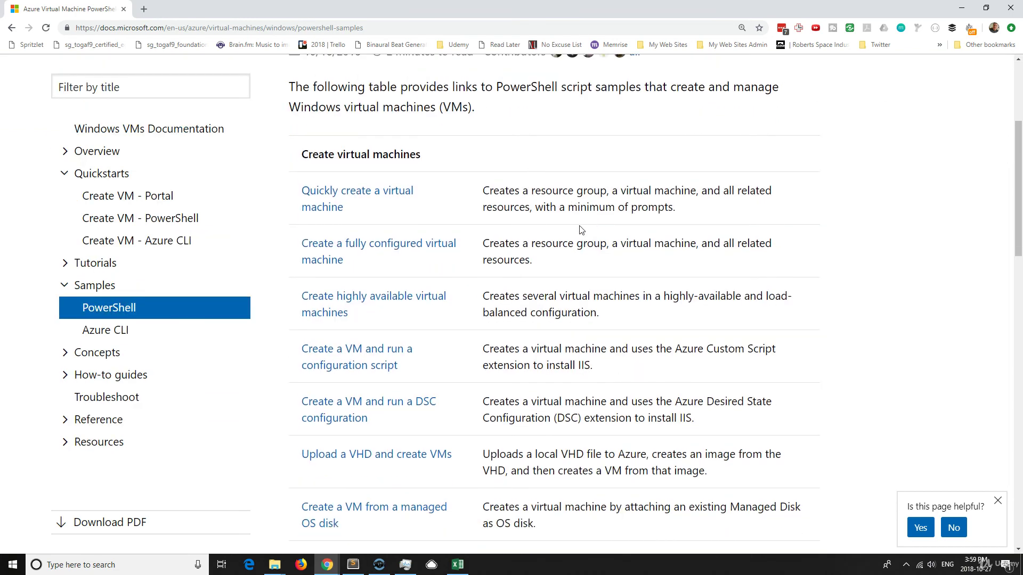
pyautogui.click(319, 196)
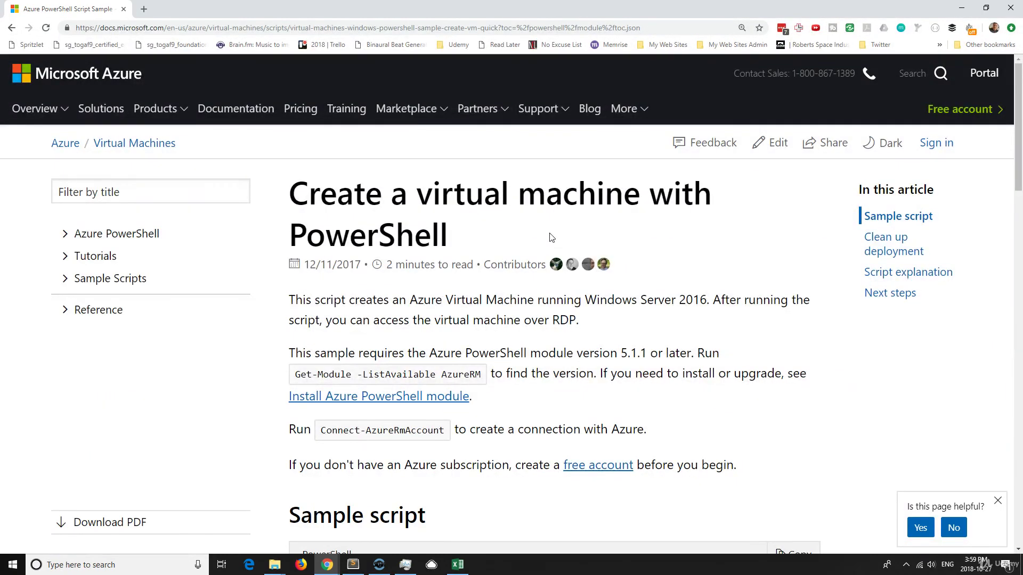
# - Read the article's introduction and module requirements, and examine the PowerShell sample script that creates the virtual machine
pyautogui.scroll(-2, 695, 238)
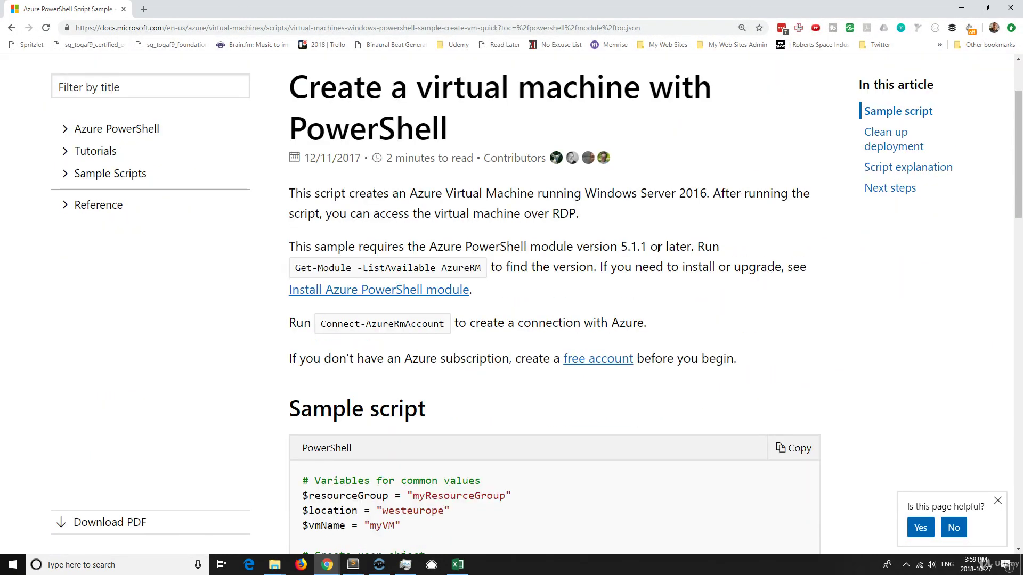
pyautogui.scroll(-5, 532, 251)
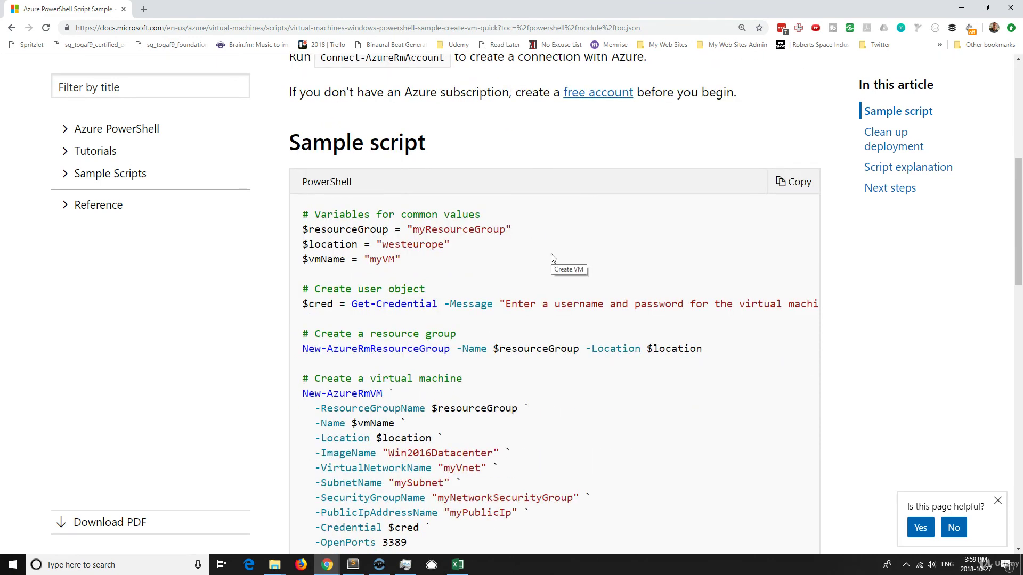
pyautogui.scroll(2, 541, 262)
pyautogui.scroll(-2, 539, 261)
pyautogui.scroll(-2, 398, 263)
pyautogui.scroll(1, 407, 264)
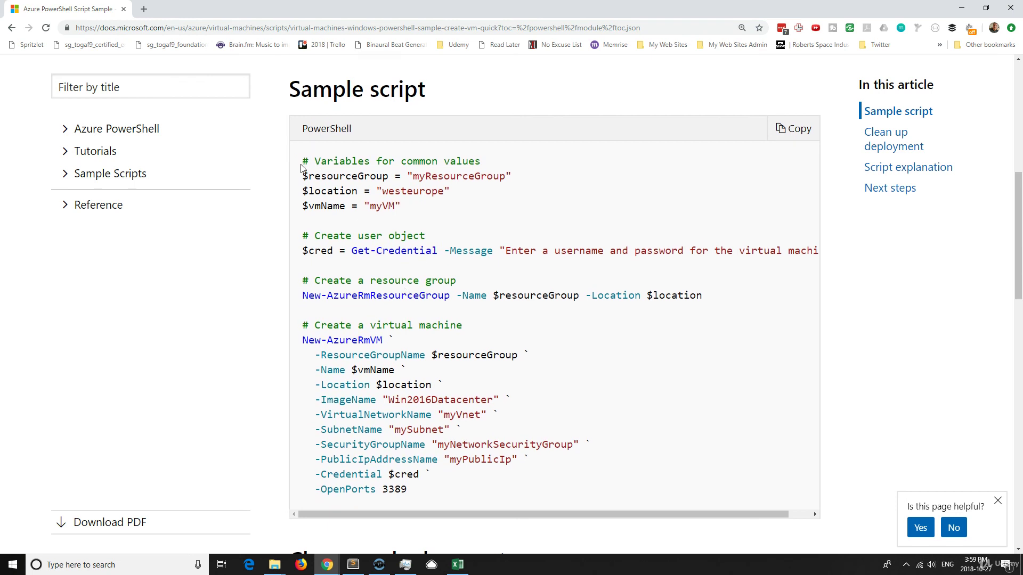
# - Highlight the whole sample script from the variables through -OpenPorts 3389, and look at the Clean up deployment command below it
pyautogui.moveTo(303, 160); pyautogui.dragTo(524, 492)
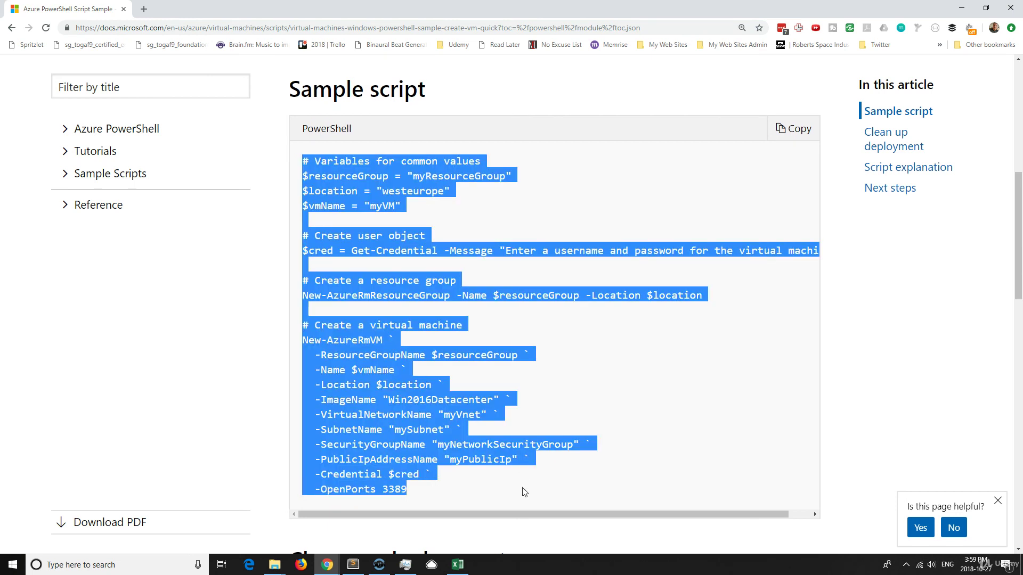
pyautogui.scroll(-1, 375, 355)
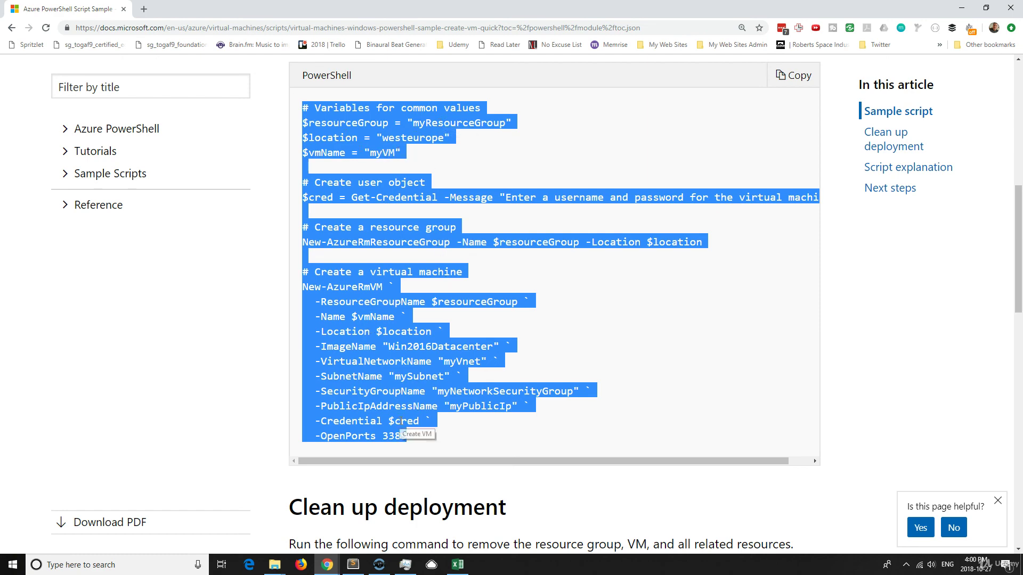
pyautogui.scroll(3, 417, 391)
pyautogui.scroll(-7, 423, 363)
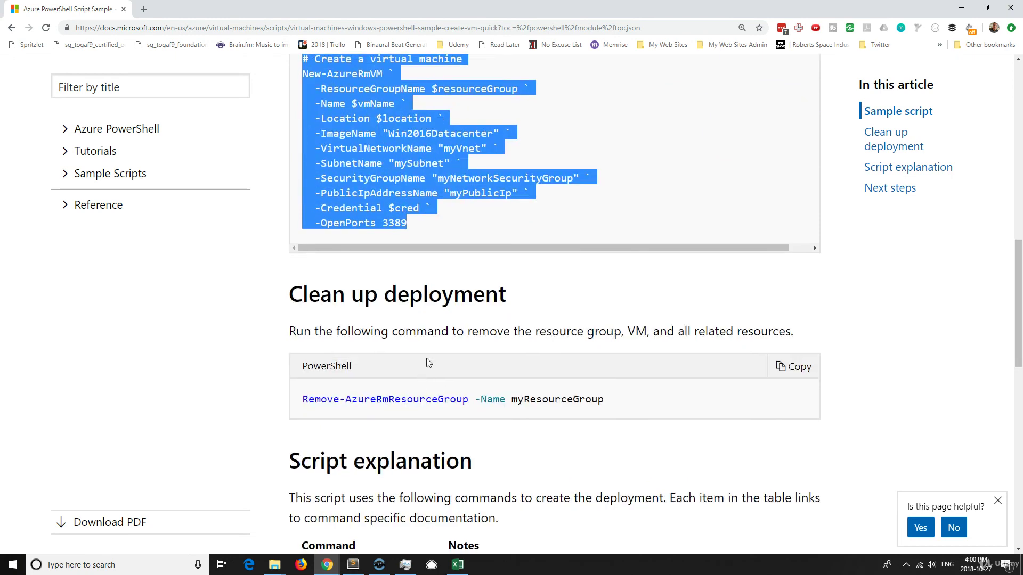
# - Clear the script selection and re-examine the sample script's variables, user object, resource group and virtual machine commands
pyautogui.click(427, 322)
pyautogui.scroll(3, 427, 322)
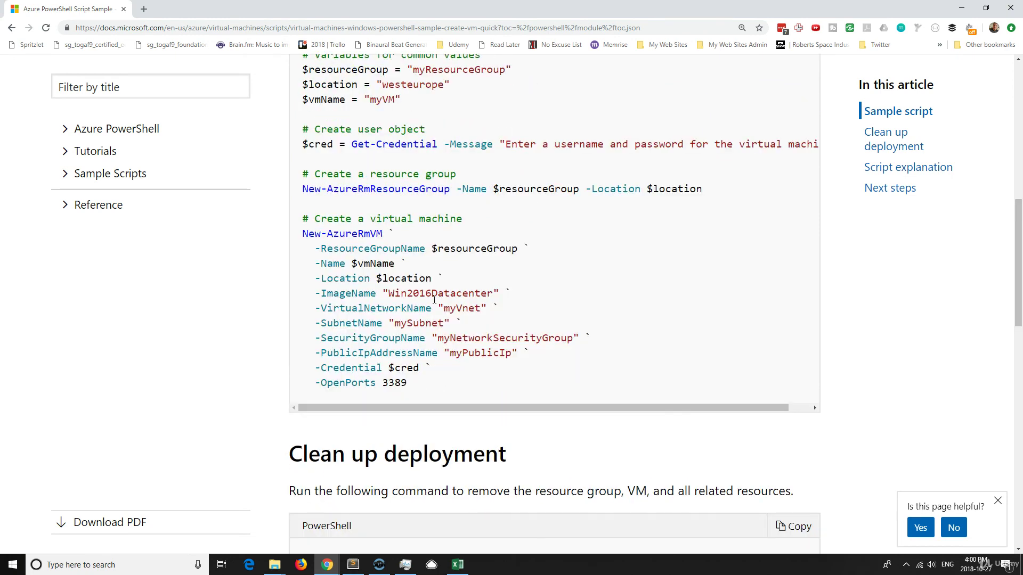
pyautogui.scroll(2, 434, 300)
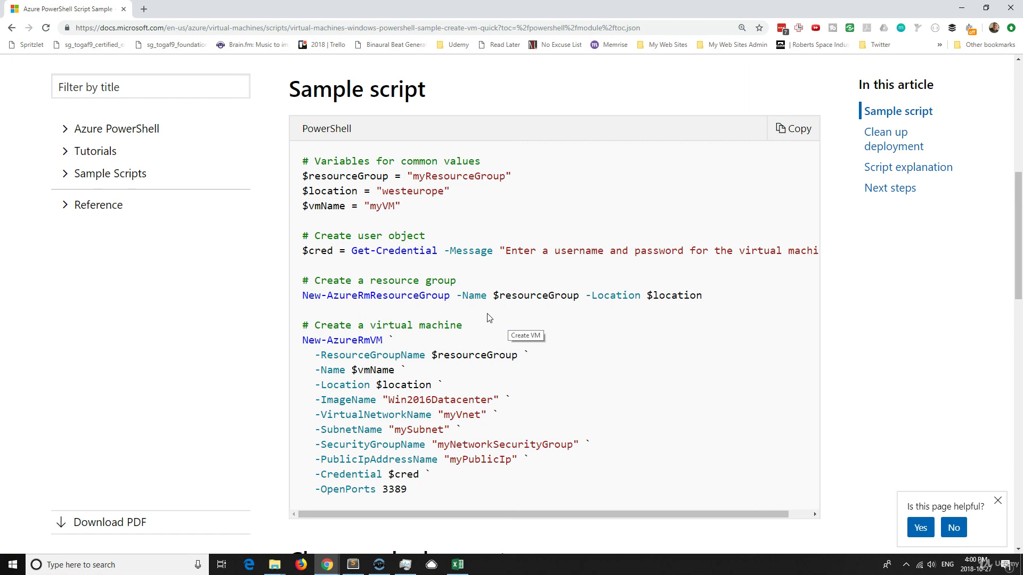
pyautogui.scroll(6, 438, 274)
pyautogui.scroll(-4, 445, 280)
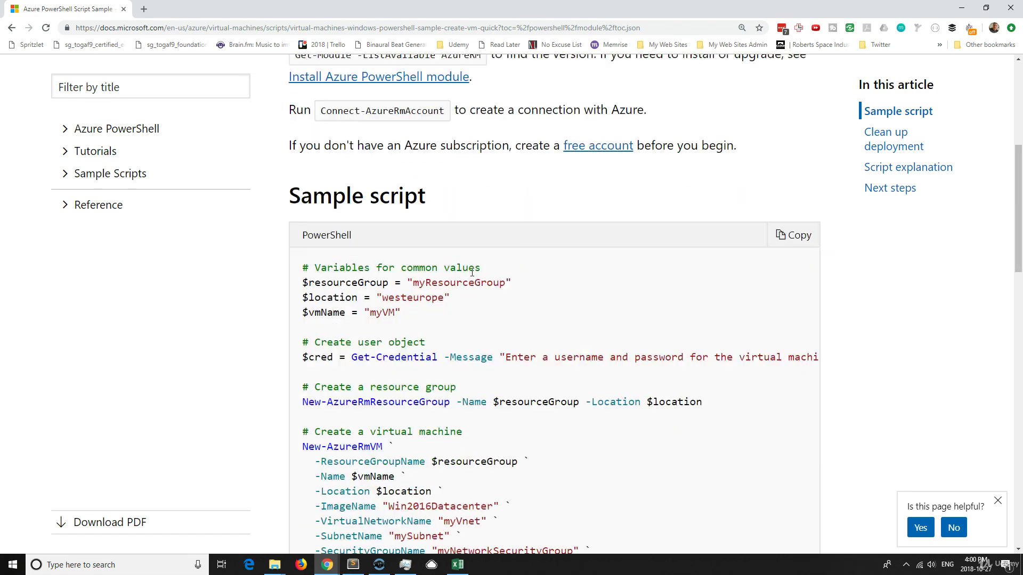
pyautogui.scroll(-2, 471, 274)
pyautogui.scroll(-1, 468, 274)
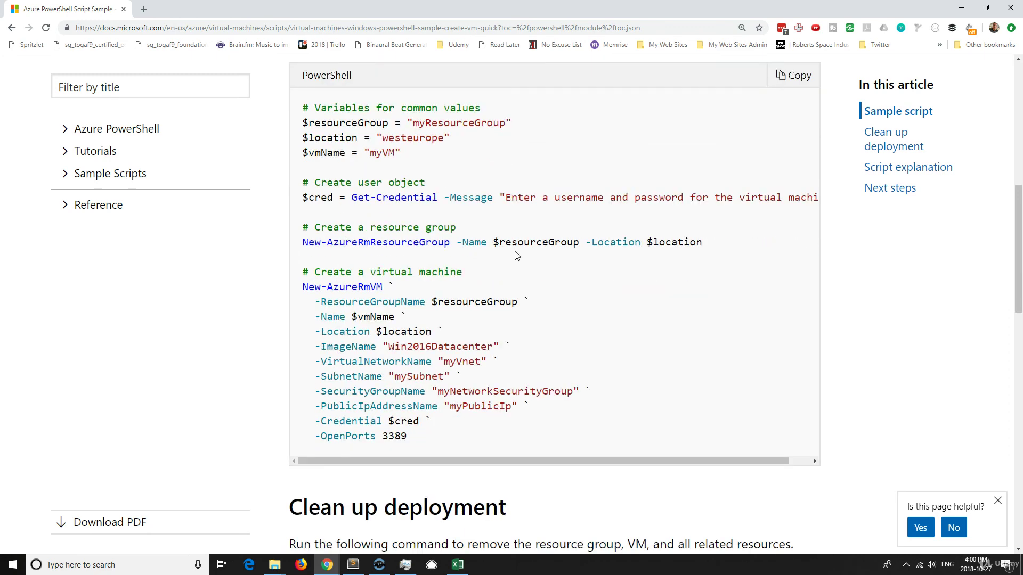
pyautogui.scroll(1, 519, 235)
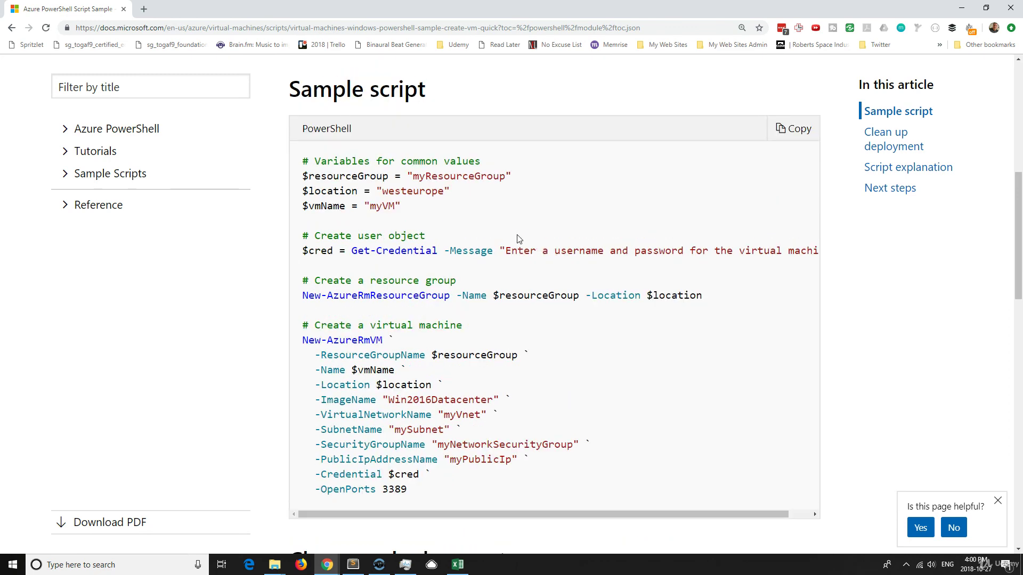